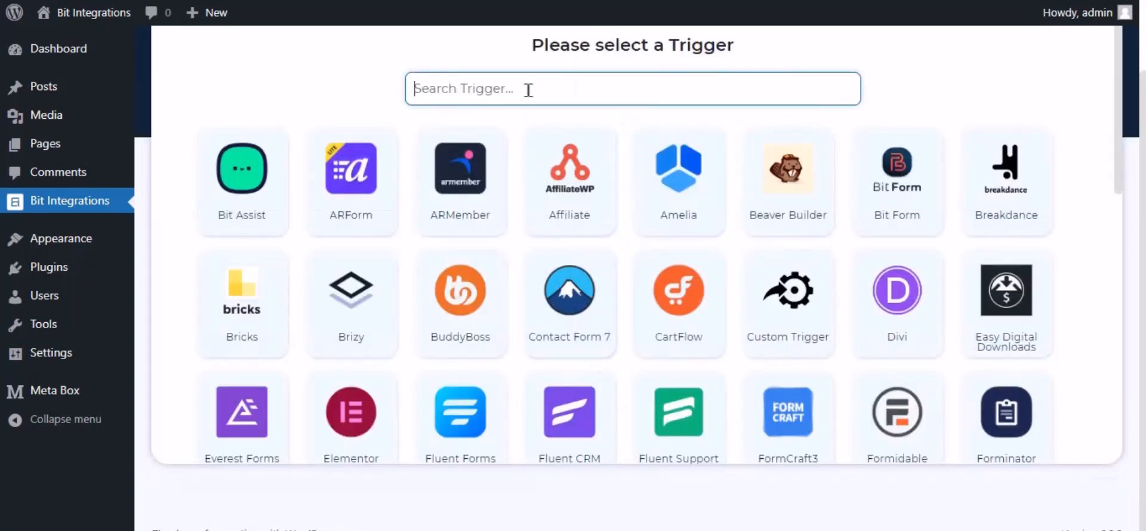
# Pick MB Frontend Submission as the trigger, using the 'Bit Integrations' form.
pyautogui.write('mb front')
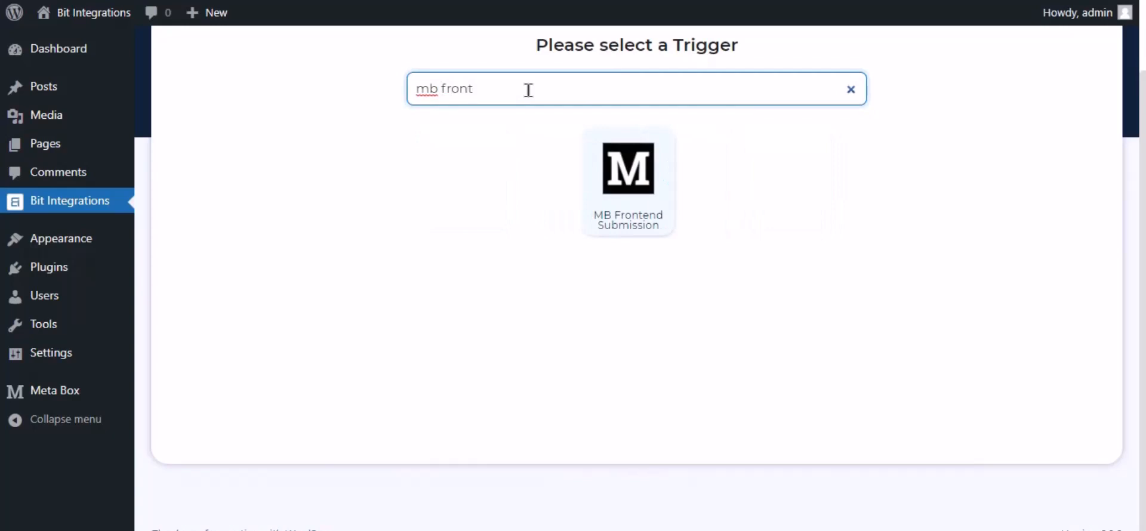
pyautogui.click(617, 194)
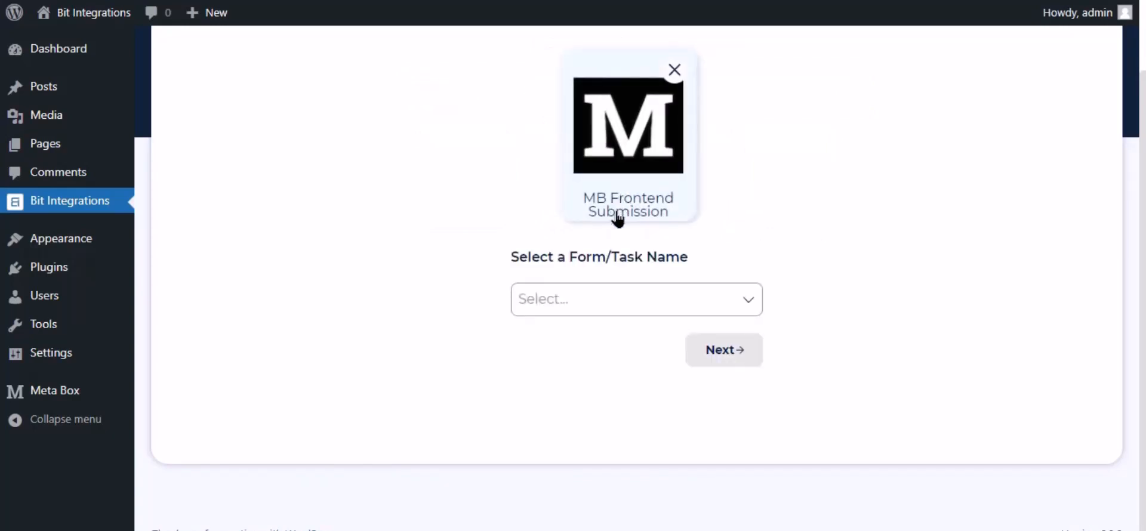
pyautogui.click(564, 302)
pyautogui.click(580, 338)
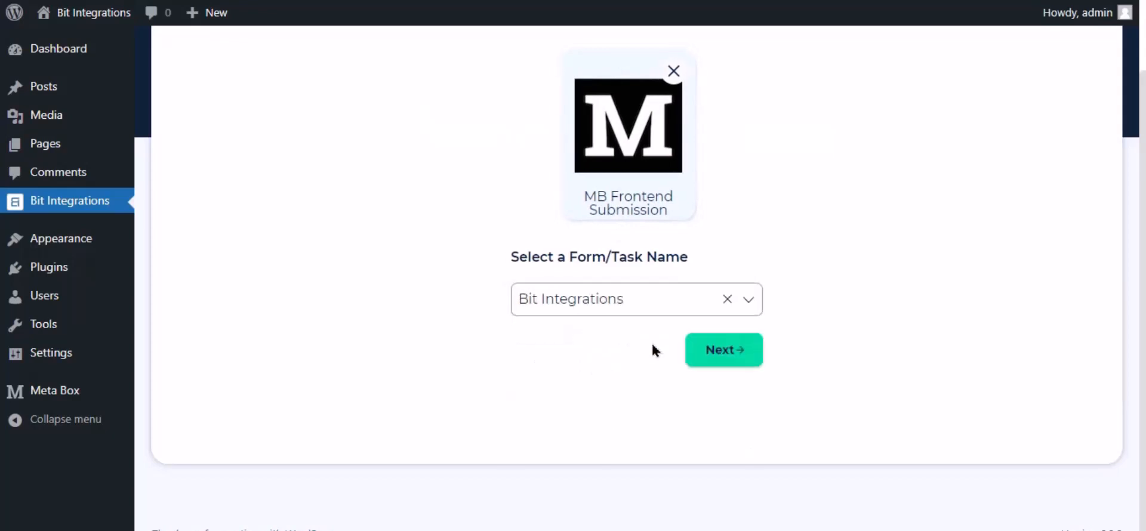
# Select Google Contacts as the action and highlight its client-credentials help line.
pyautogui.click(724, 351)
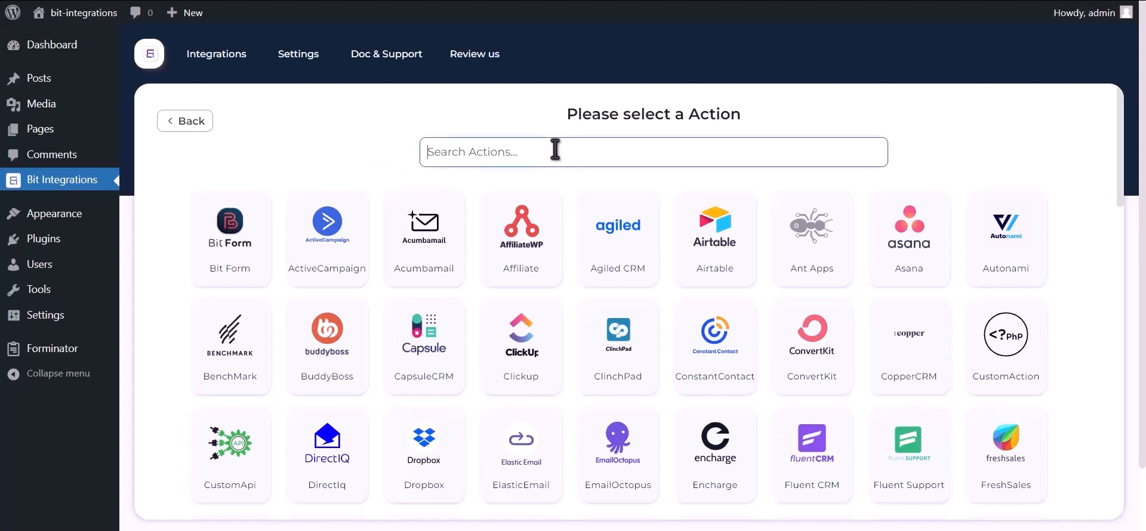
pyautogui.write('google contacts')
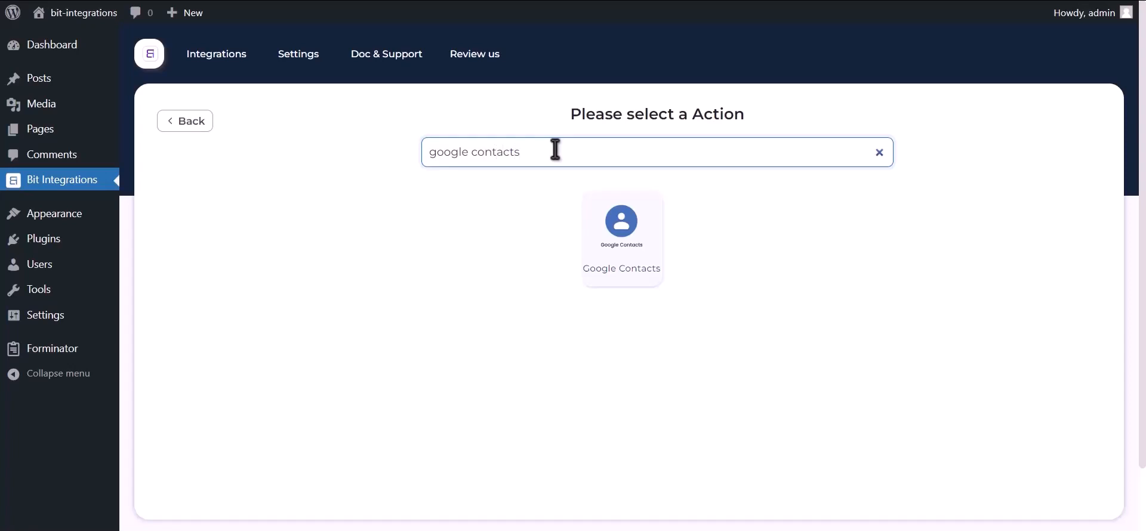
pyautogui.click(612, 248)
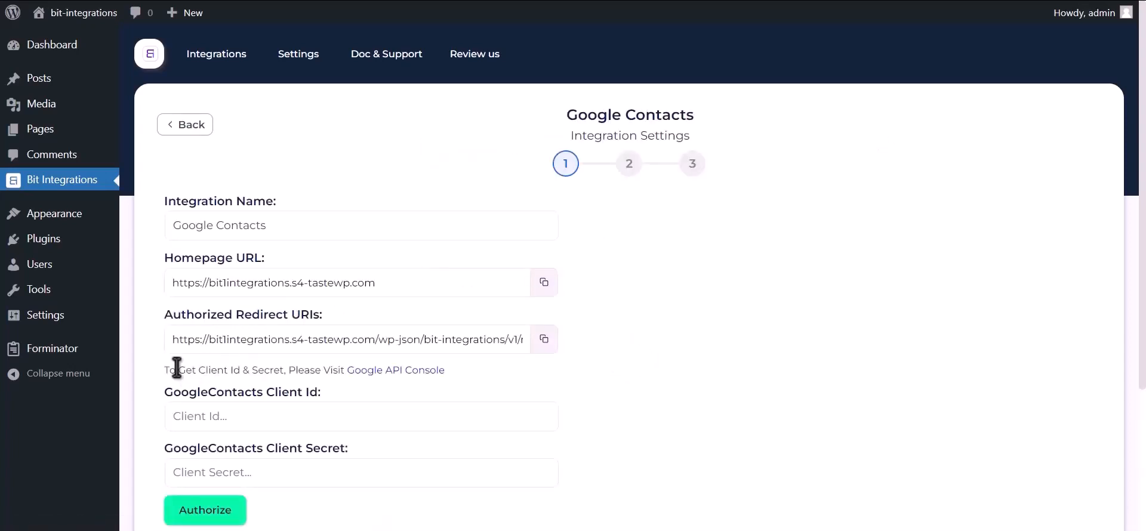
pyautogui.moveTo(163, 370); pyautogui.dragTo(351, 371)
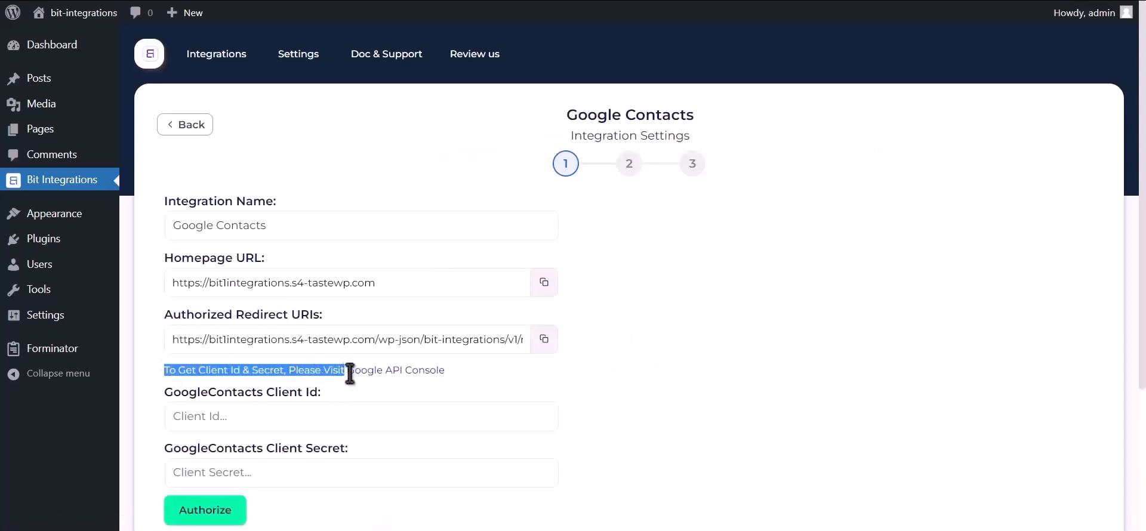
# From the Google API Console link, create a project named 'Bit Integrations'.
pyautogui.click(407, 374)
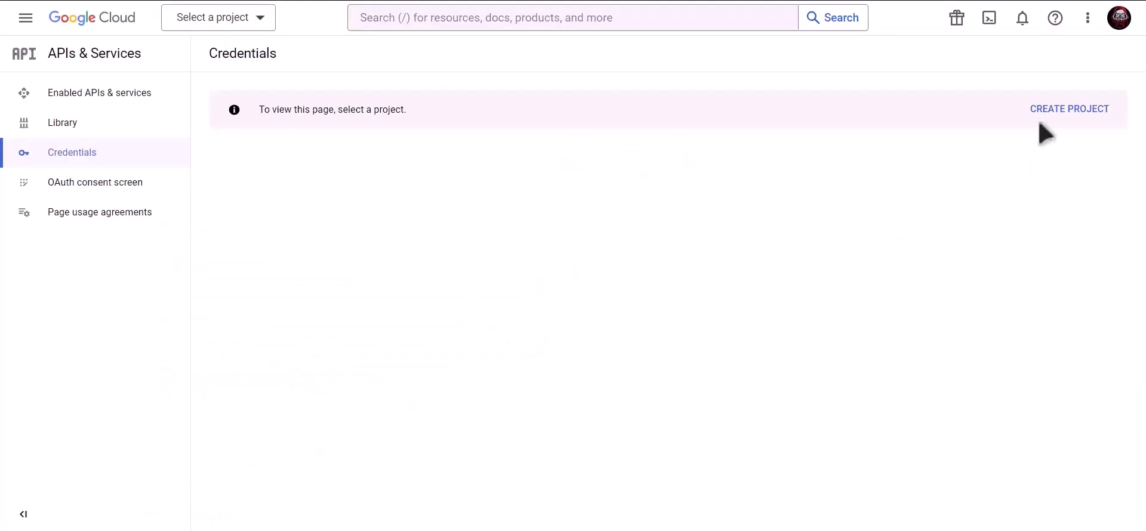
pyautogui.click(1073, 115)
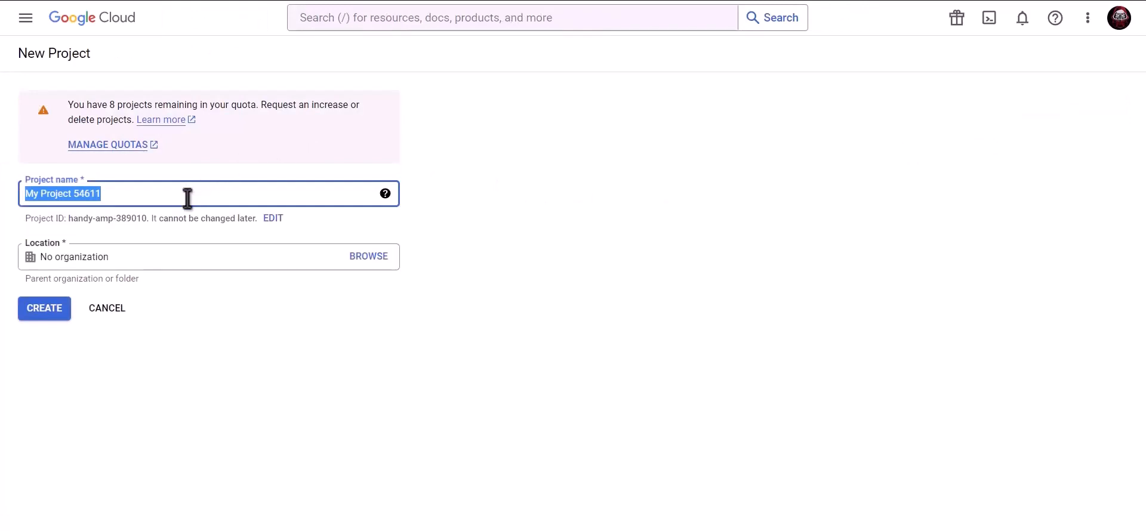
pyautogui.write('Bit Integrations')
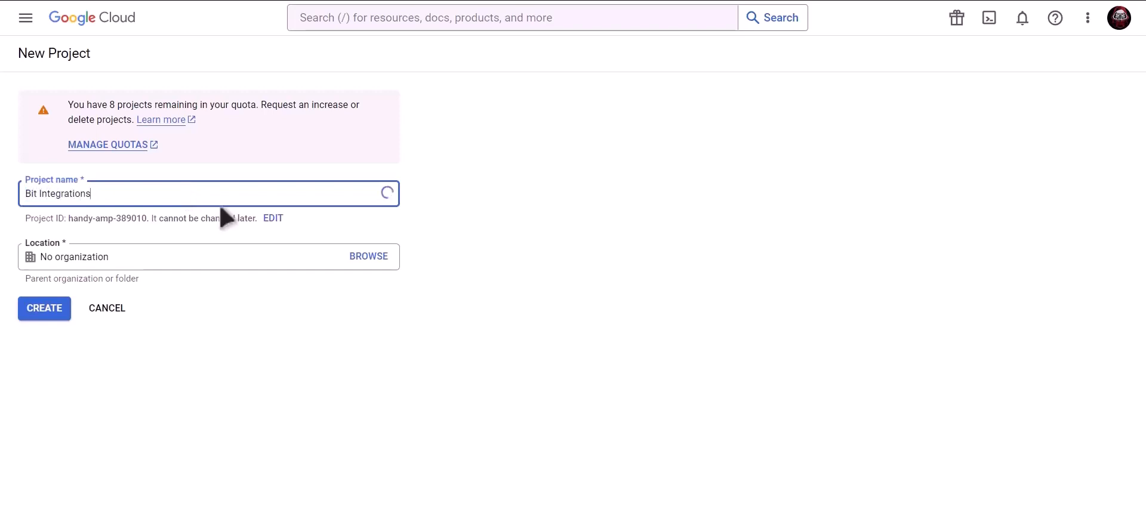
pyautogui.click(45, 311)
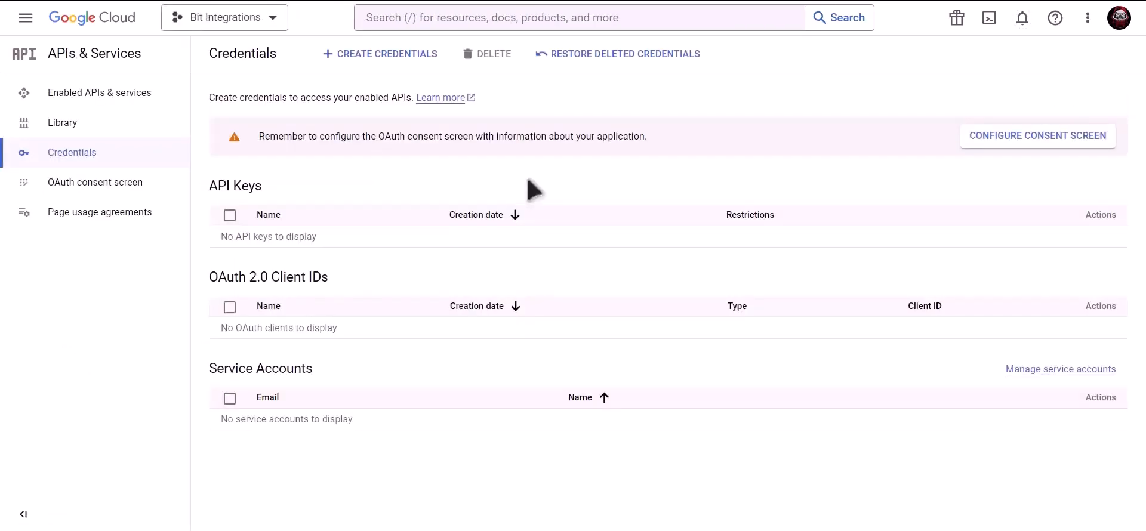
# Find the Contacts API in the console search and enable it.
pyautogui.click(527, 18)
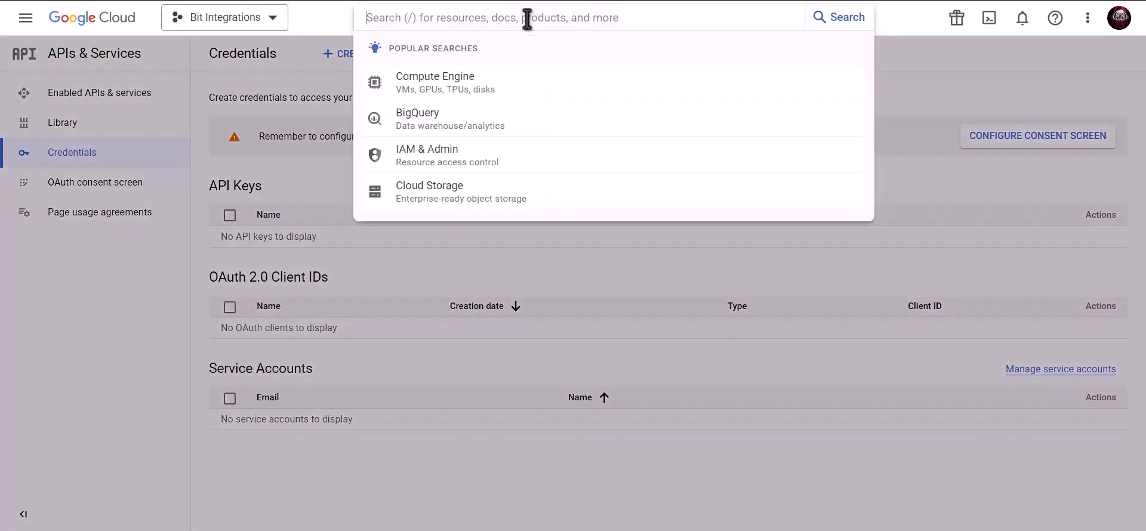
pyautogui.write('Goog')
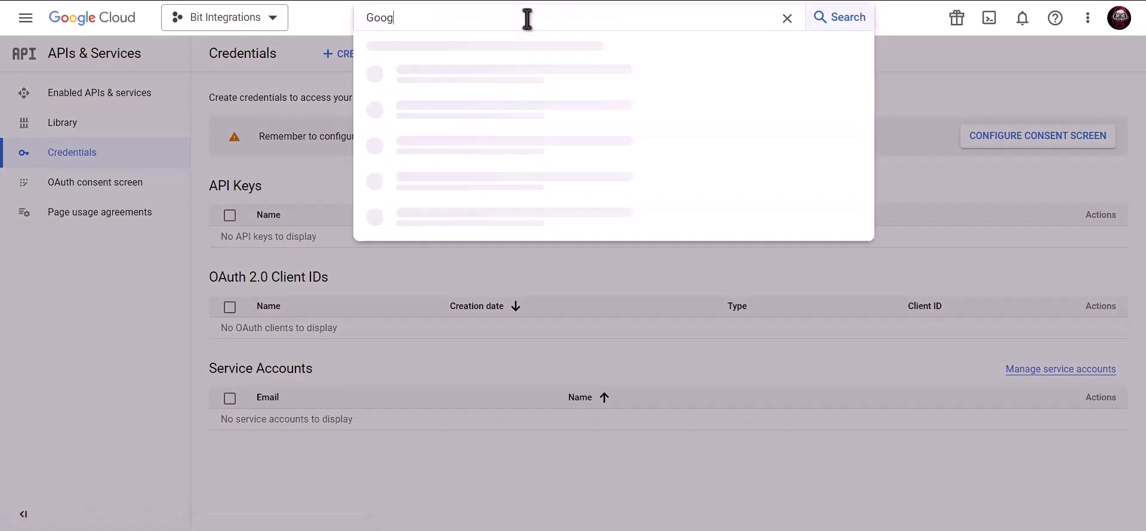
pyautogui.write('le contacts api')
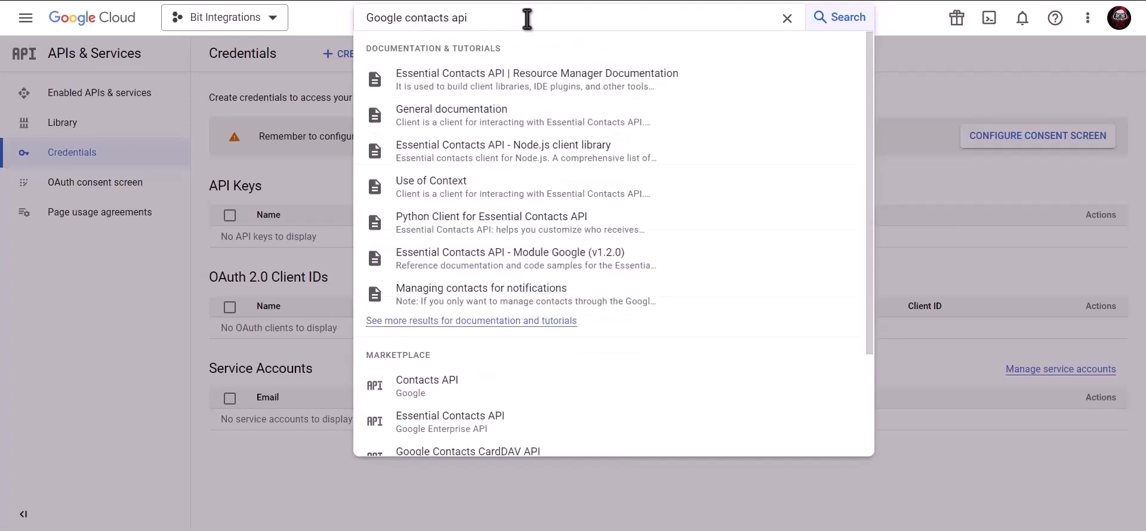
pyautogui.click(470, 392)
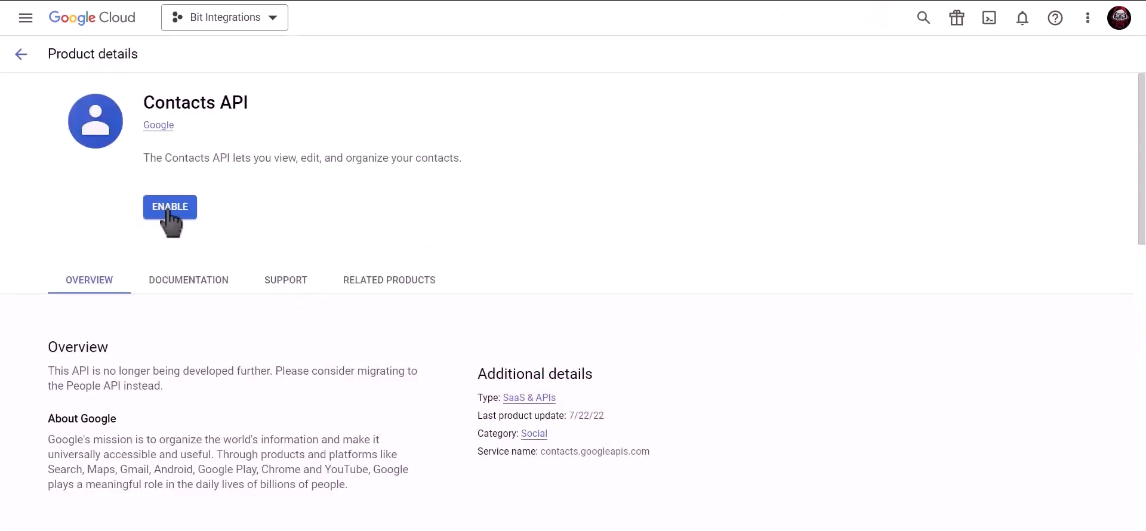
pyautogui.click(170, 208)
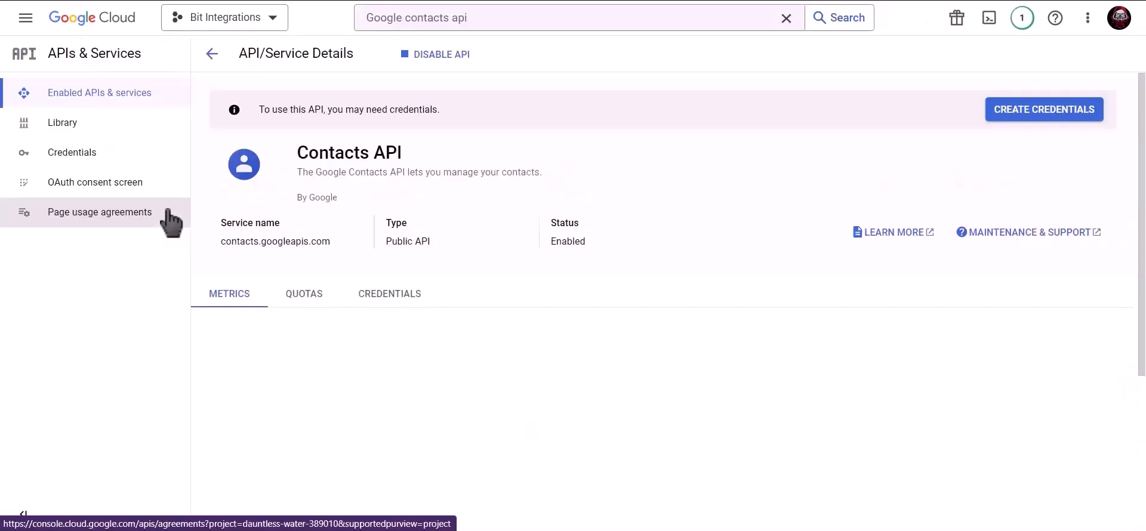
# Enable the Google People API, then return to the project's Credentials page.
pyautogui.click(502, 19)
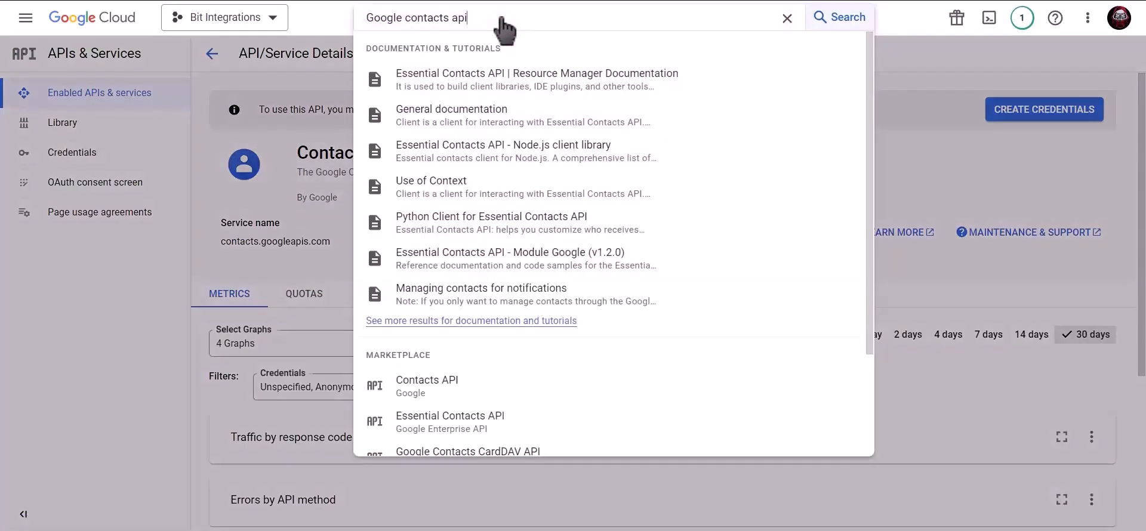
pyautogui.tripleClick(376, 17)
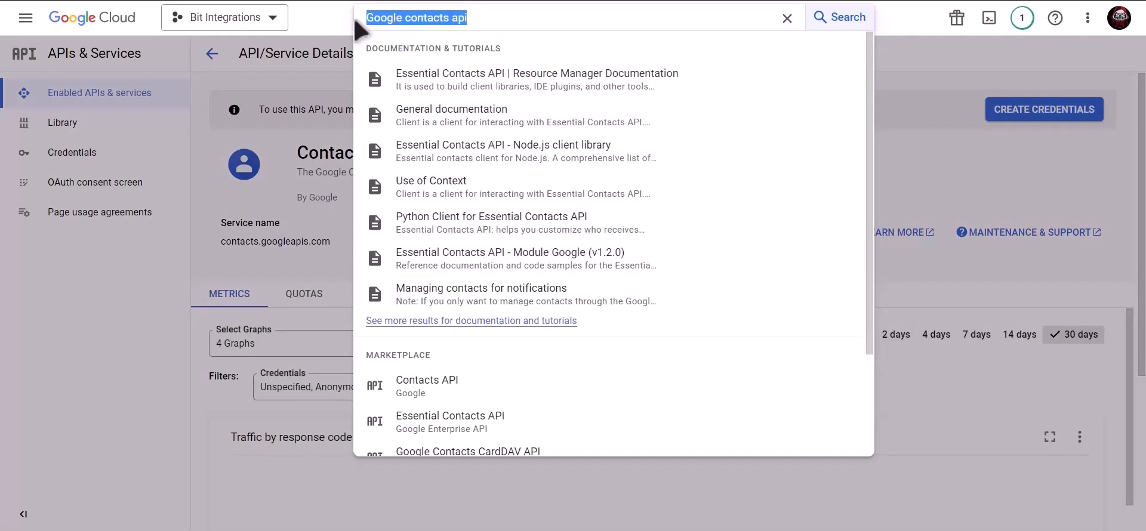
pyautogui.write('google')
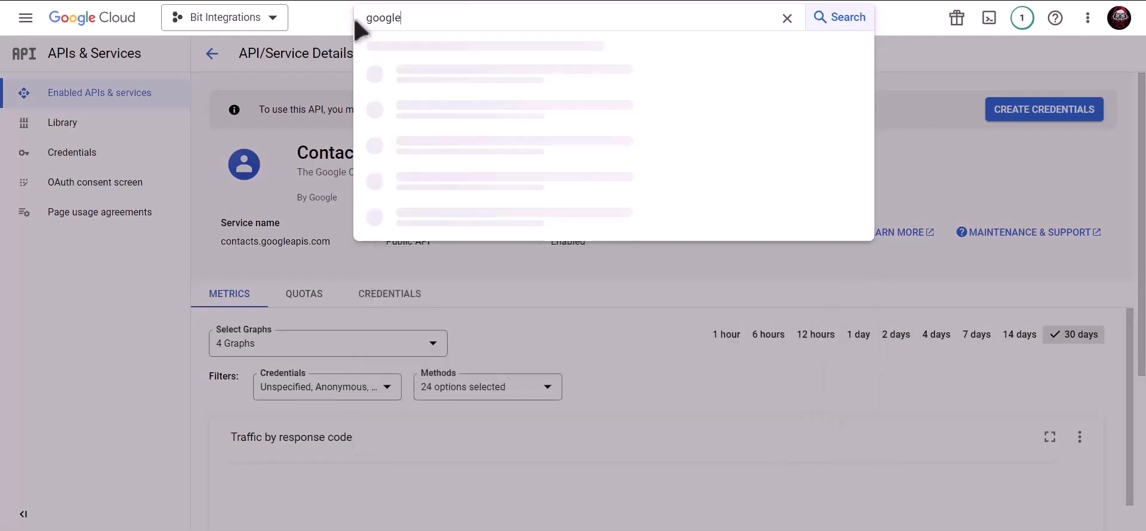
pyautogui.write(' people api')
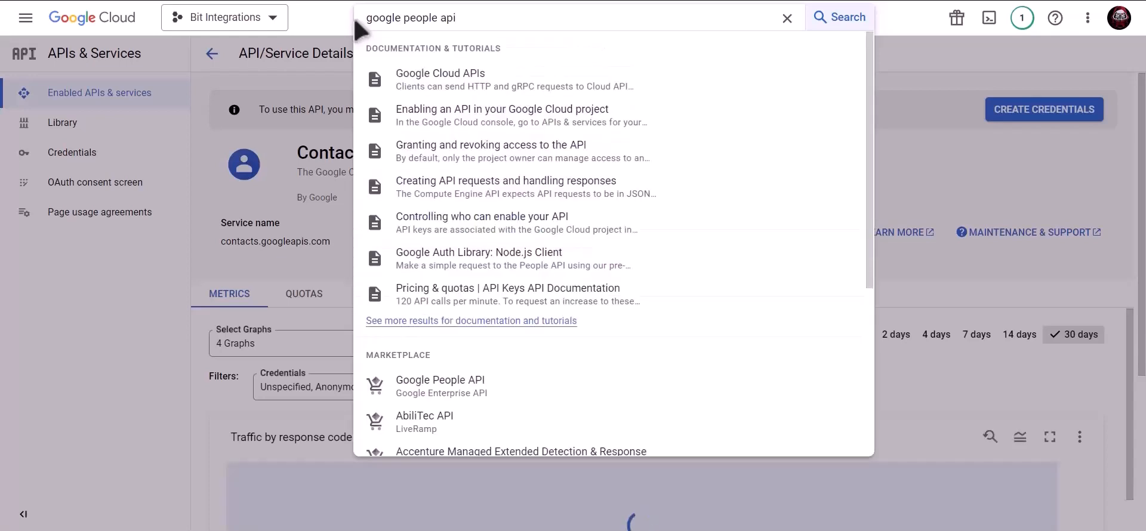
pyautogui.click(485, 394)
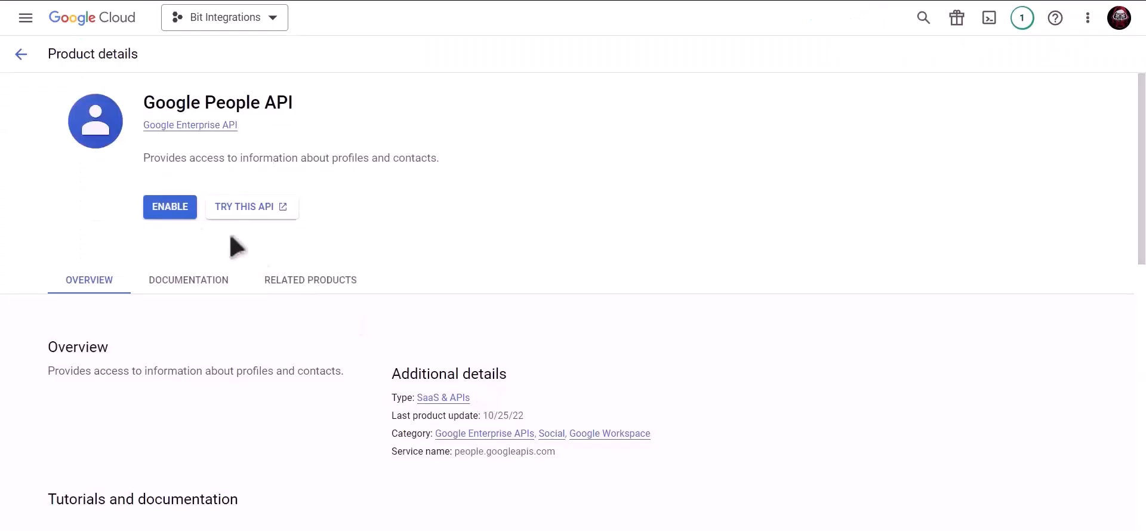
pyautogui.click(167, 214)
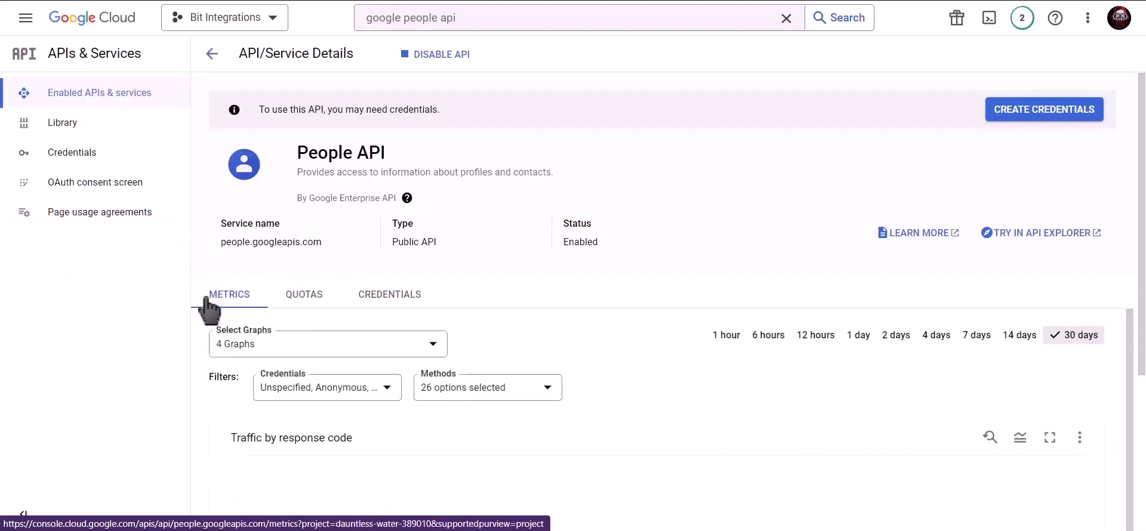
pyautogui.click(119, 154)
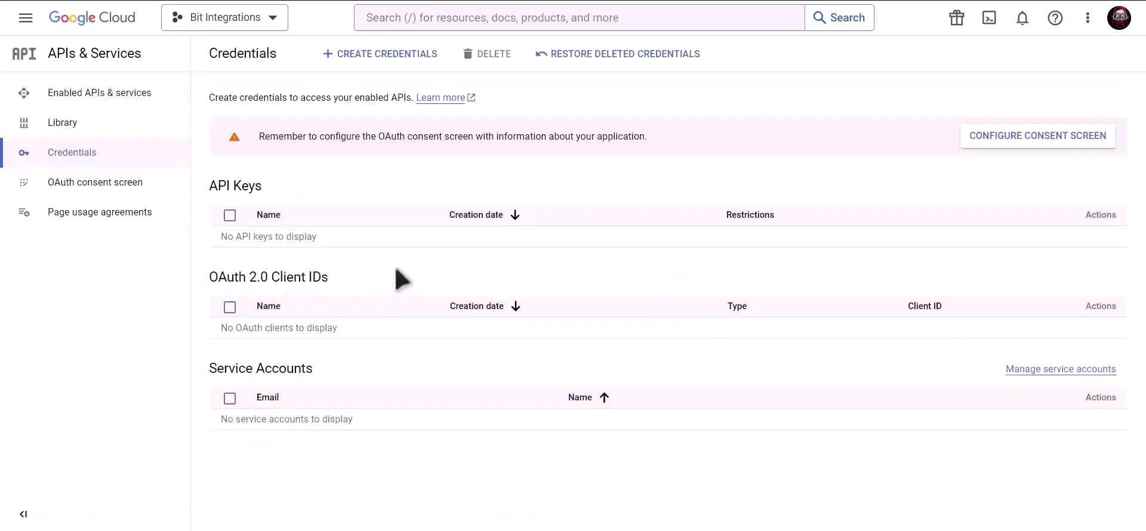
# Start the OAuth consent screen registration with the External user type.
pyautogui.click(995, 143)
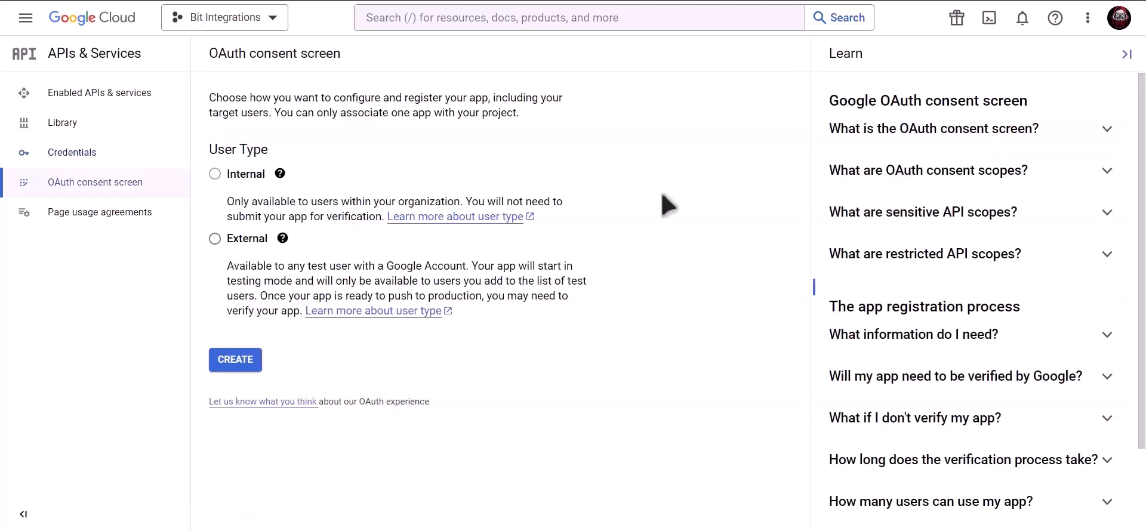
pyautogui.click(215, 239)
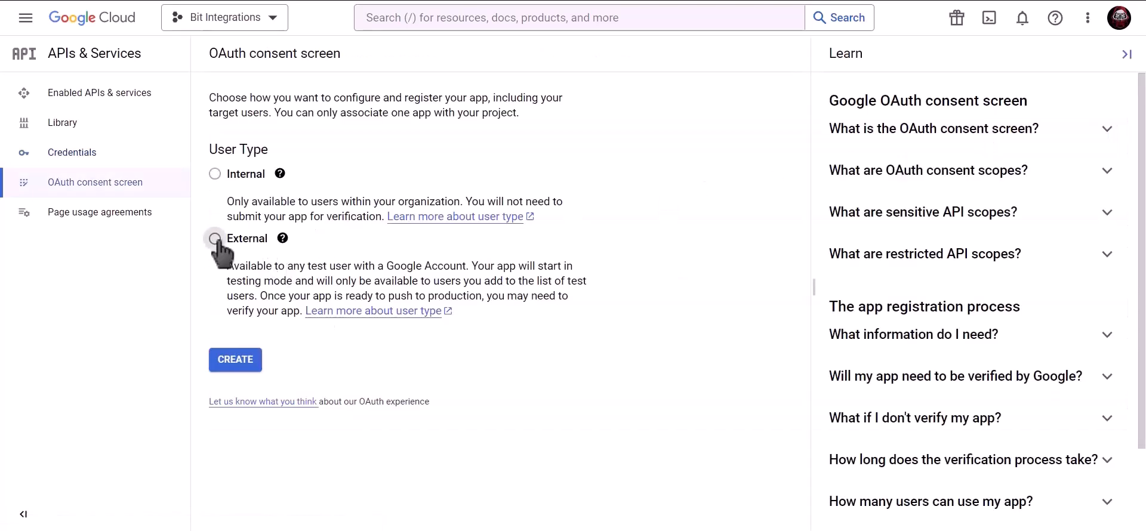
pyautogui.click(241, 368)
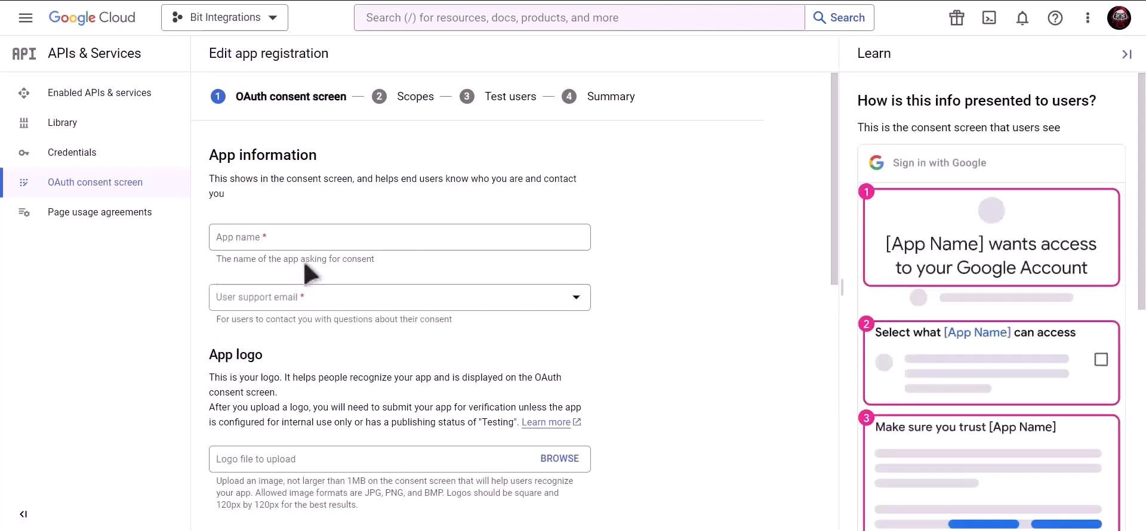
# Fill in the app information, using the account's support email and pasting the developer contact e-mail.
pyautogui.click(312, 242)
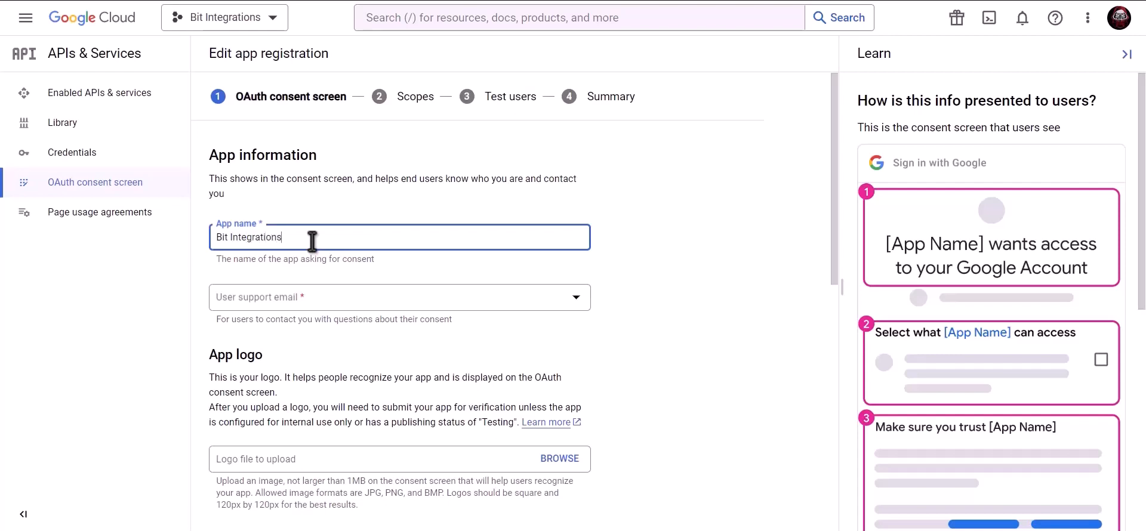
pyautogui.click(312, 304)
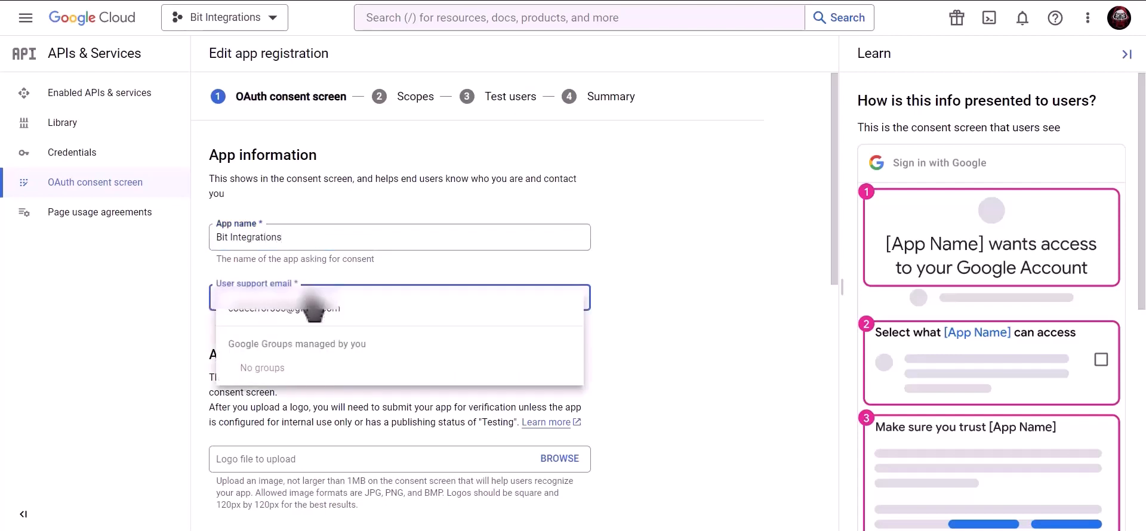
pyautogui.click(312, 310)
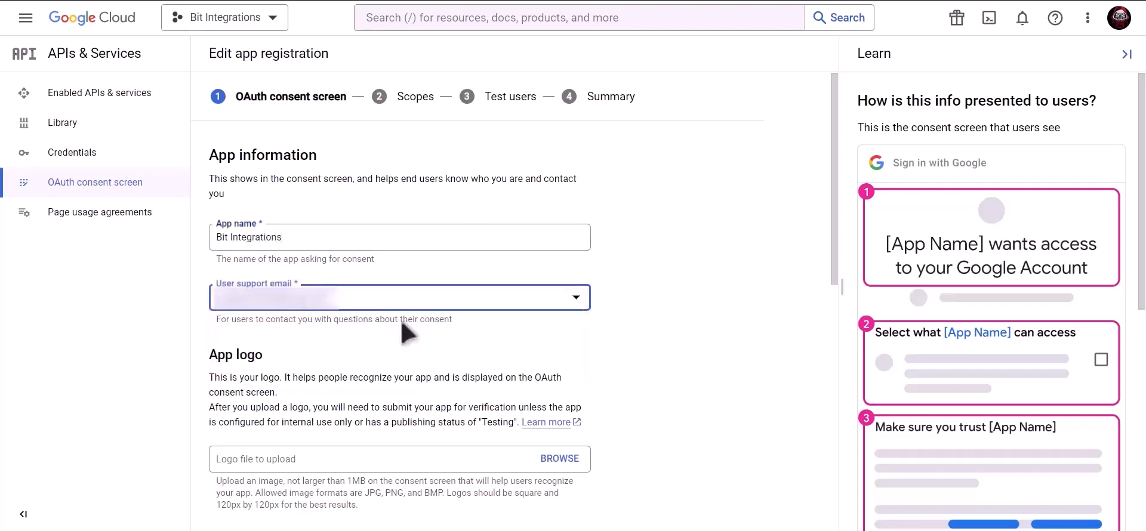
pyautogui.scroll(-10, 403, 325)
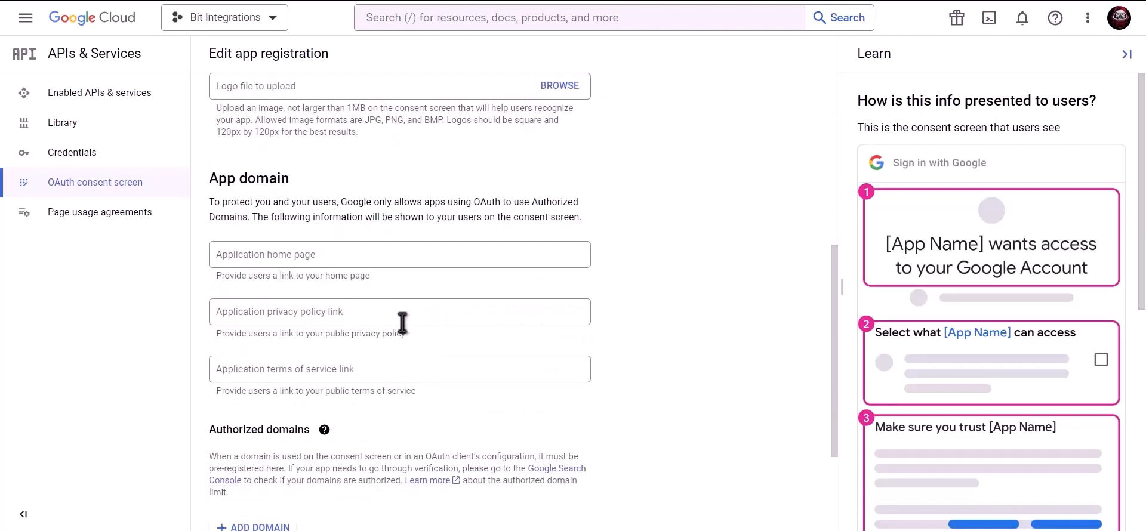
pyautogui.click(330, 443)
pyautogui.hotkey('ctrl', 'v')
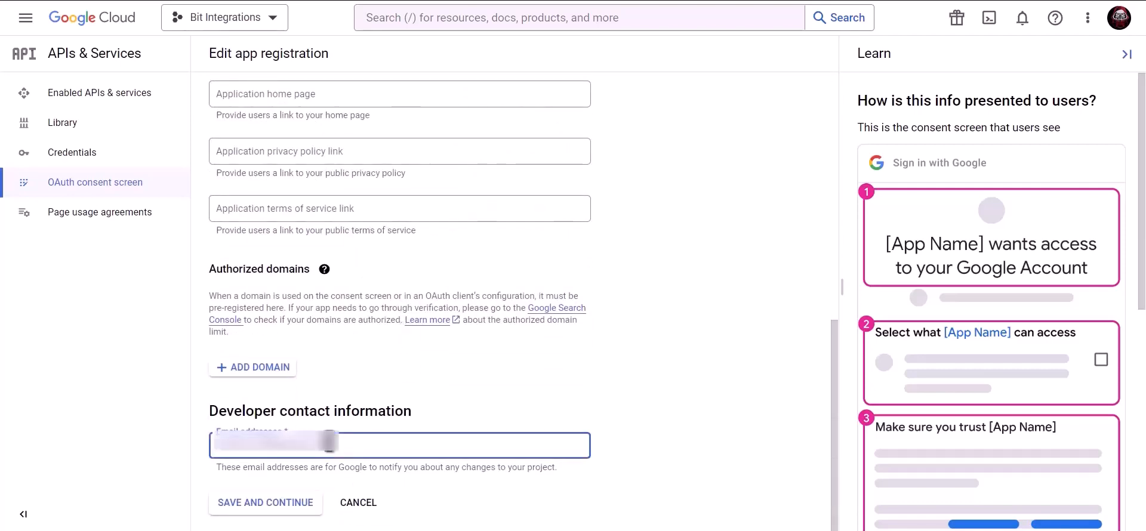
pyautogui.click(278, 514)
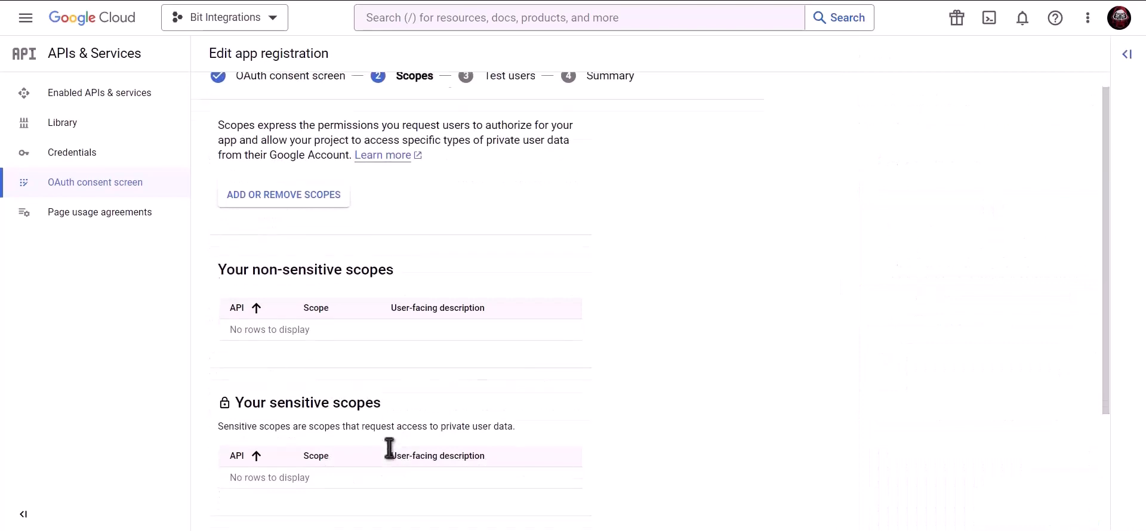
# Skip scopes and test users, then go back to the consent screen dashboard.
pyautogui.scroll(-3, 390, 451)
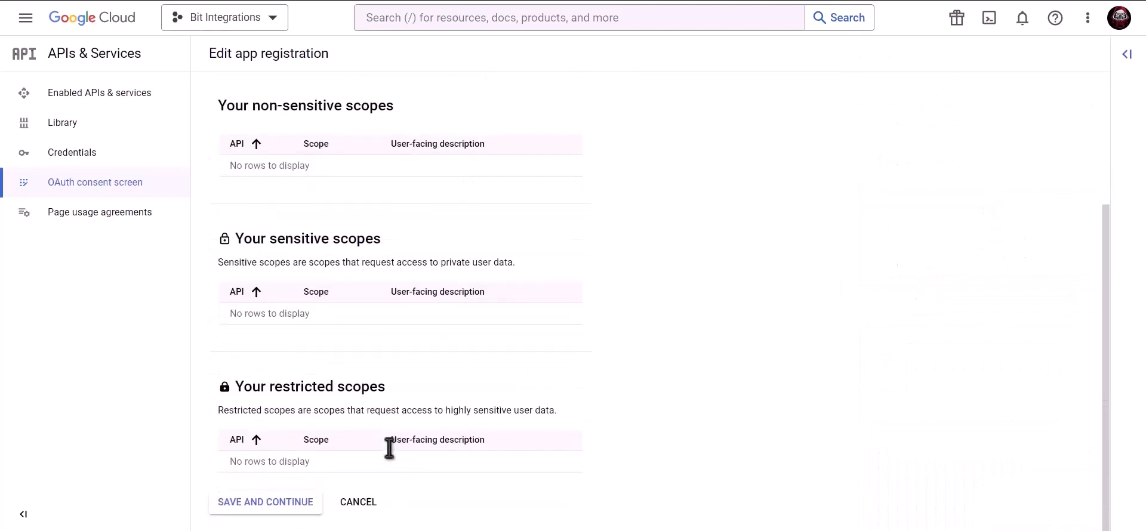
pyautogui.click(264, 505)
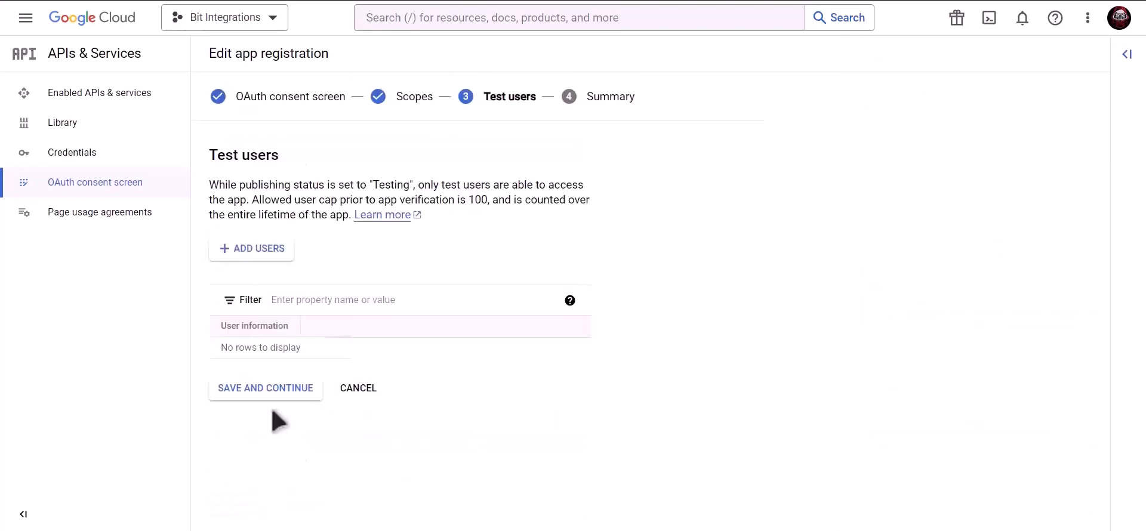
pyautogui.click(295, 397)
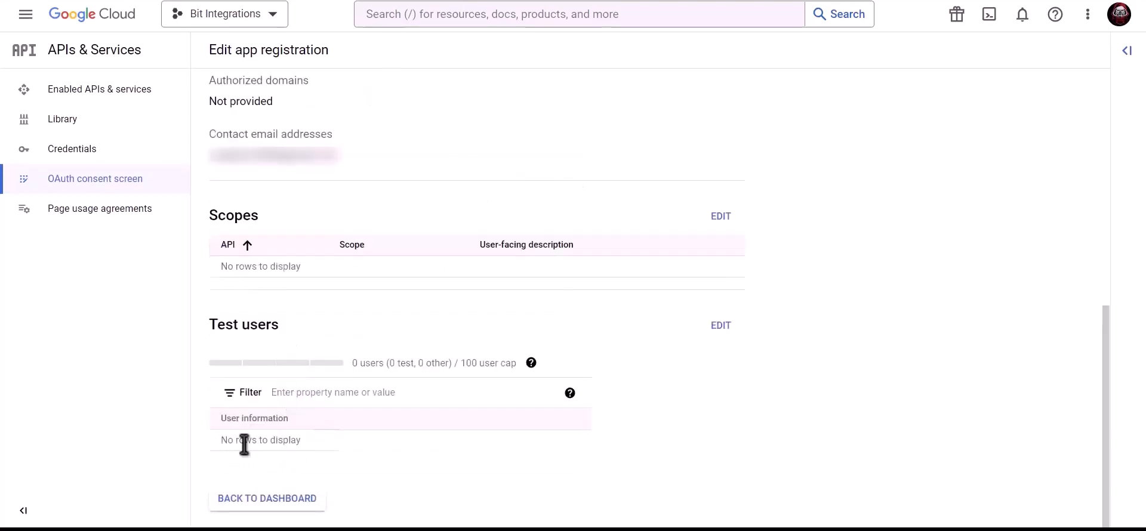
pyautogui.click(280, 499)
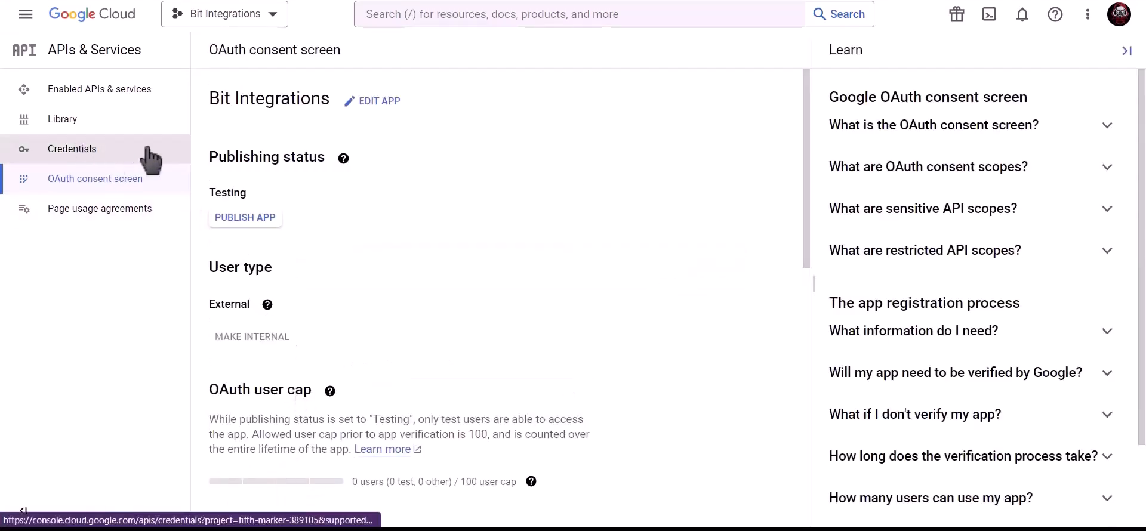
# Begin a Web application OAuth client ID named 'Bit Integrations'.
pyautogui.click(148, 151)
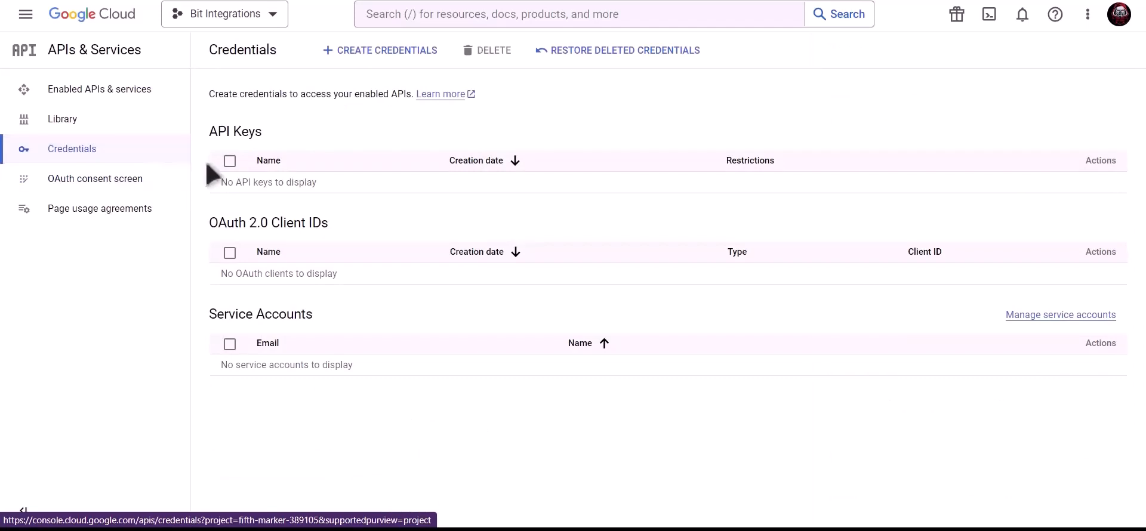
pyautogui.click(375, 60)
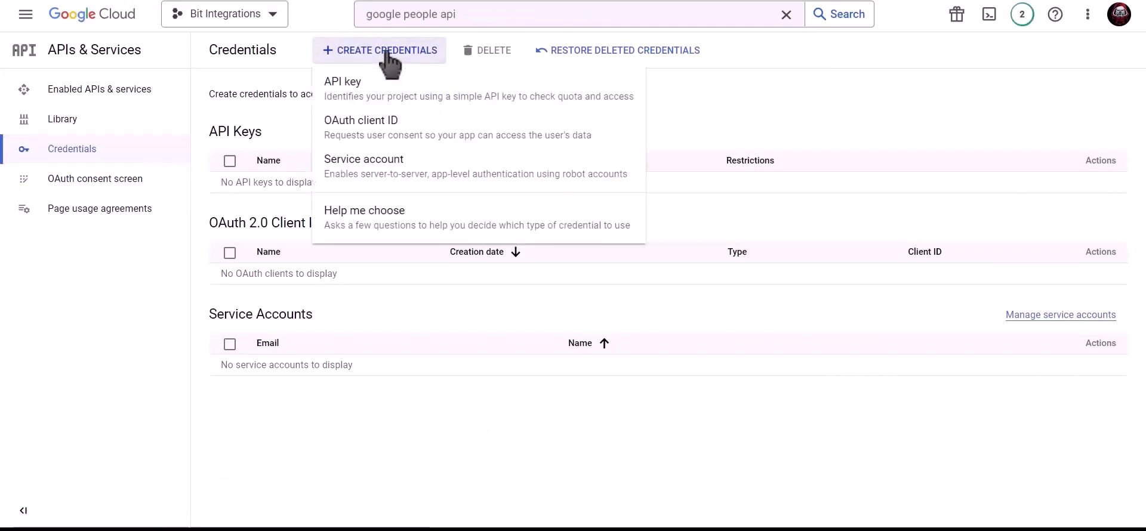
pyautogui.click(475, 140)
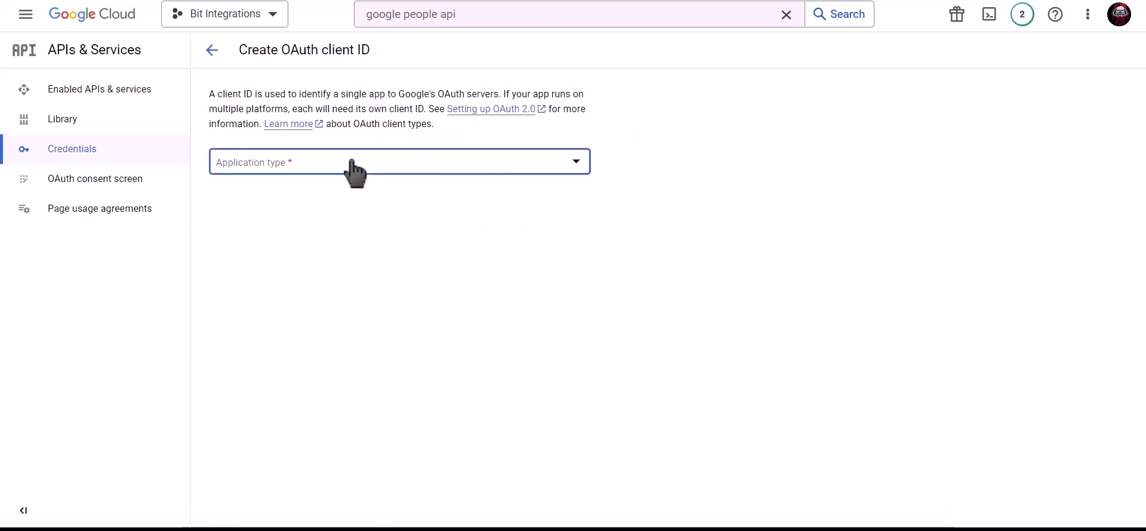
pyautogui.click(355, 172)
pyautogui.click(303, 179)
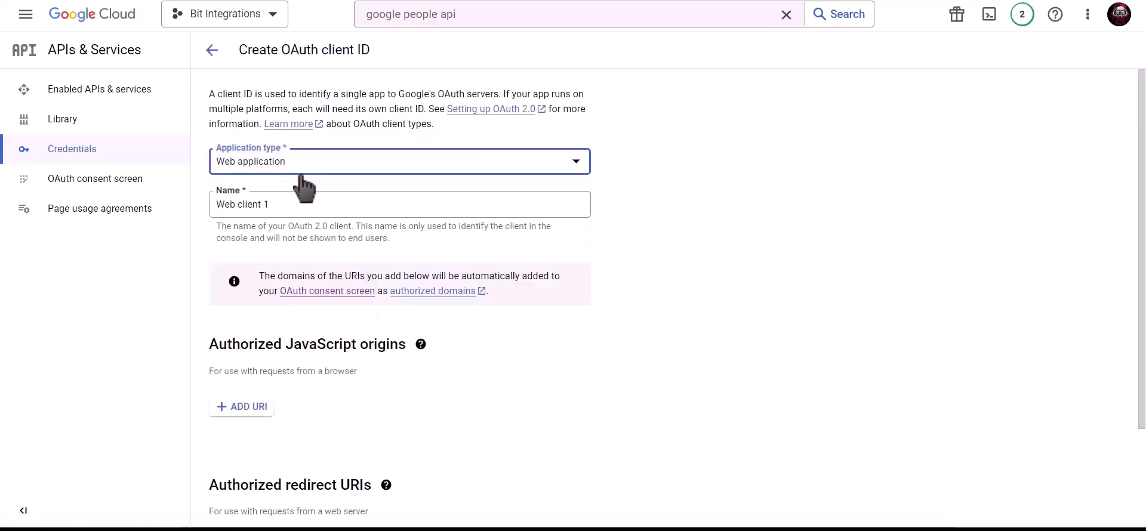
pyautogui.click(296, 201)
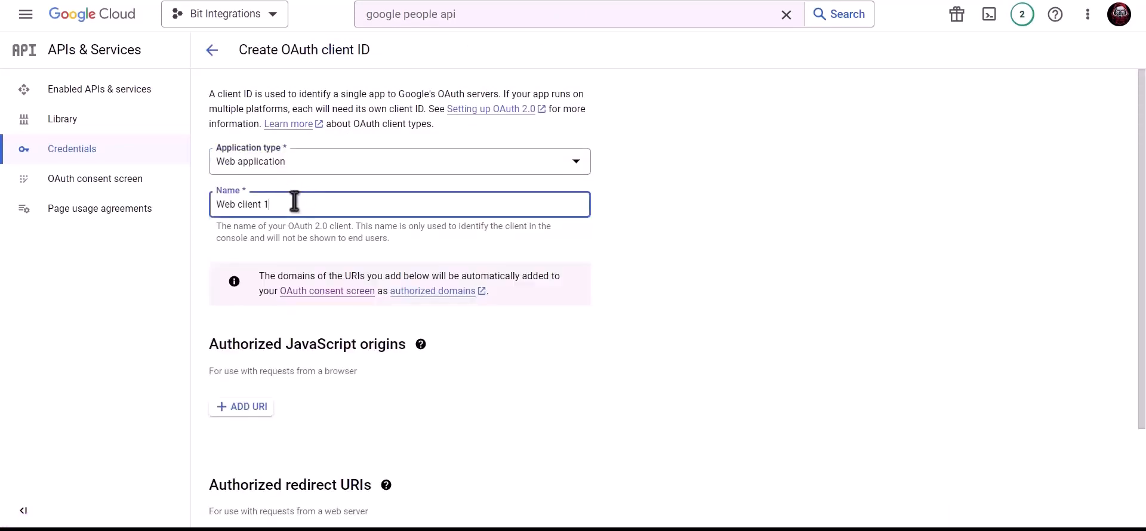
pyautogui.tripleClick(338, 203)
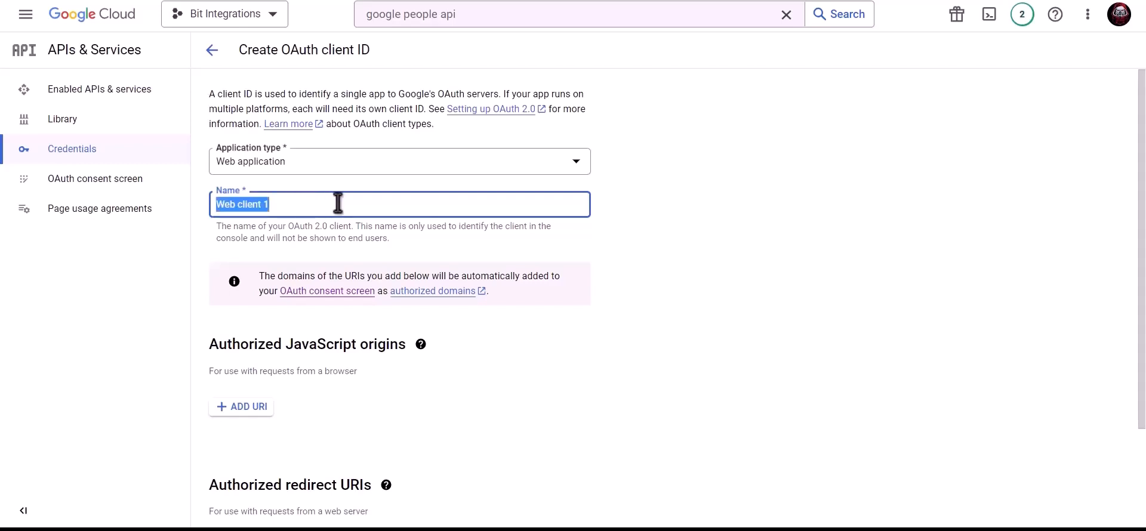
pyautogui.write('Bit In')
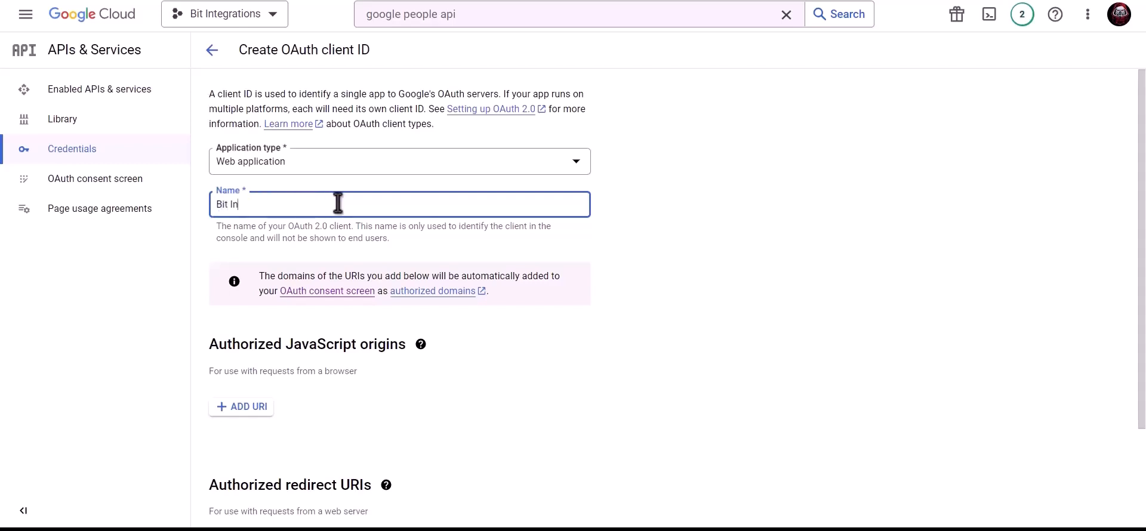
pyautogui.write('tegrations')
pyautogui.scroll(-2, 341, 206)
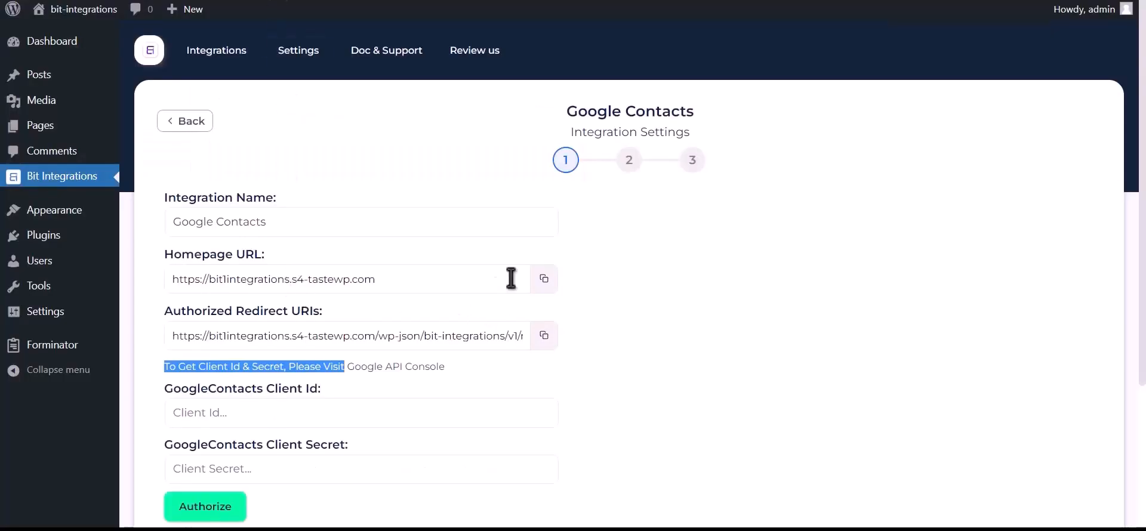
pyautogui.click(544, 280)
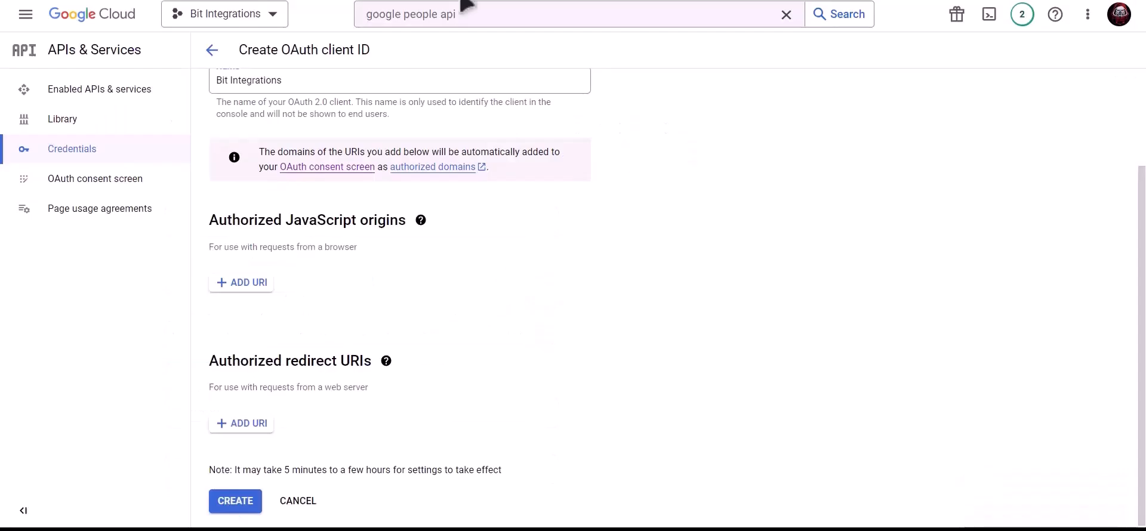
pyautogui.click(240, 286)
pyautogui.click(257, 293)
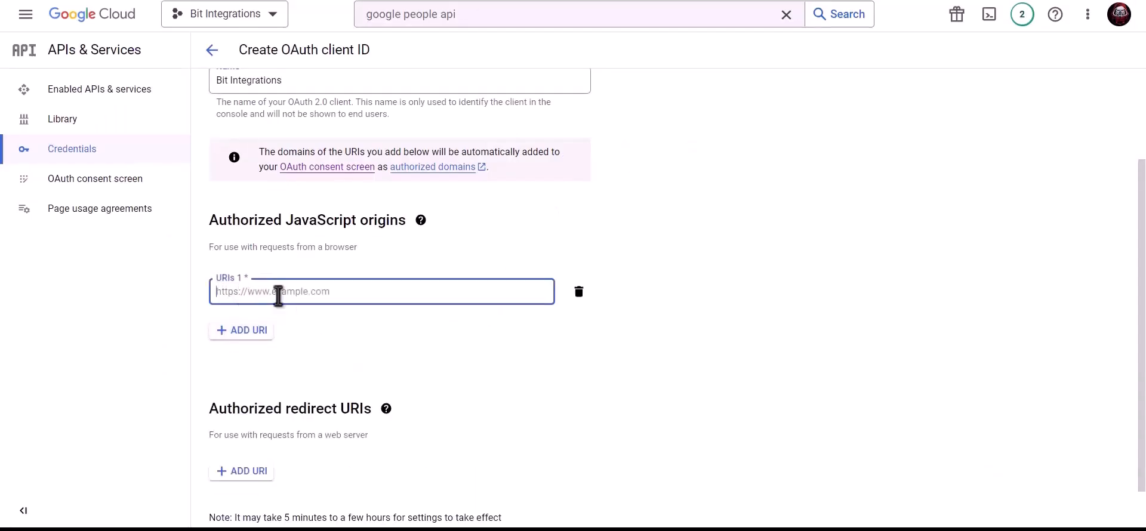
pyautogui.hotkey('ctrl', 'v')
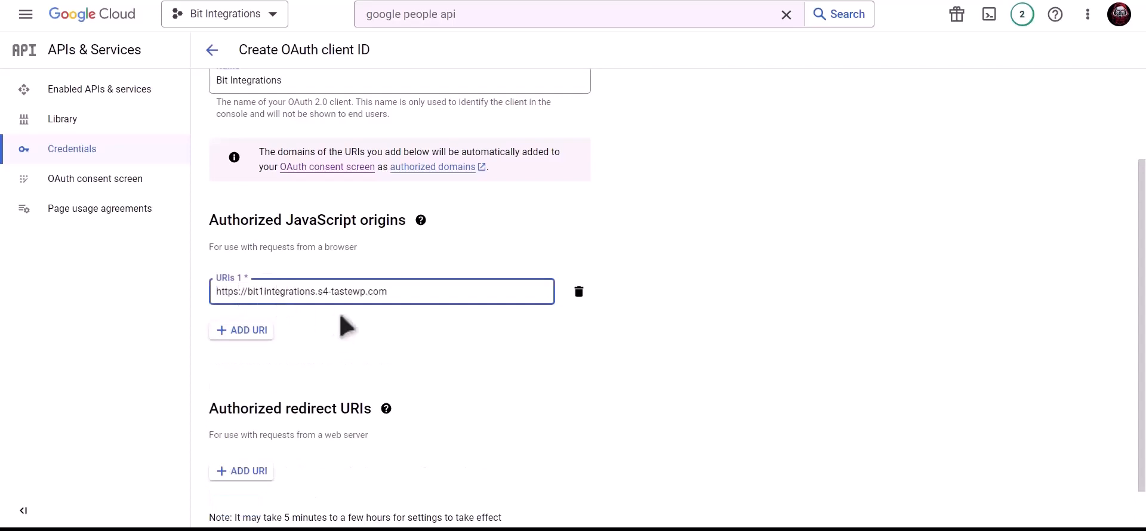
pyautogui.click(341, 317)
# Add the Bit Integrations redirect URI as an authorized redirect URI and submit the client.
pyautogui.scroll(-1, 342, 317)
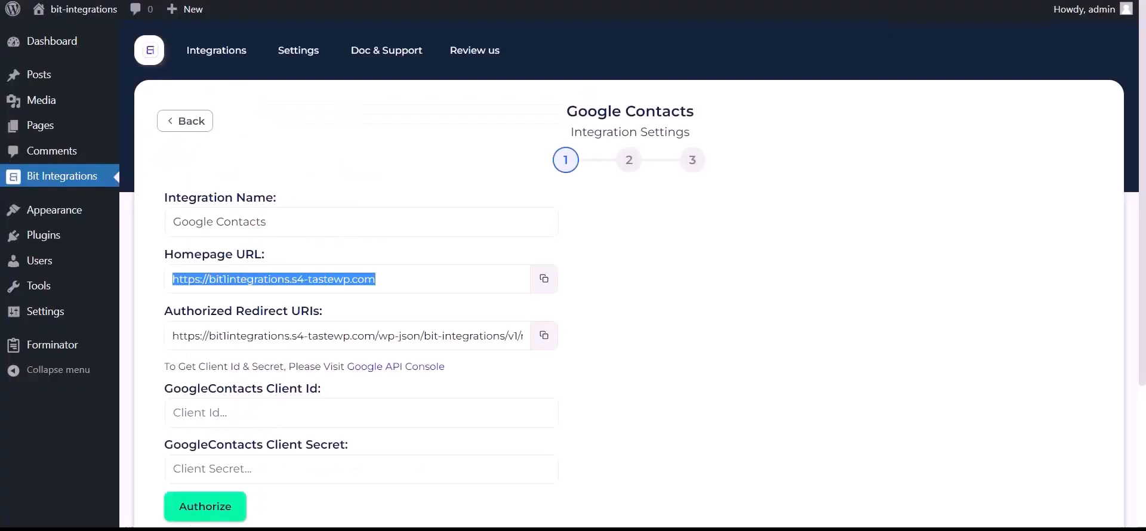
pyautogui.click(544, 336)
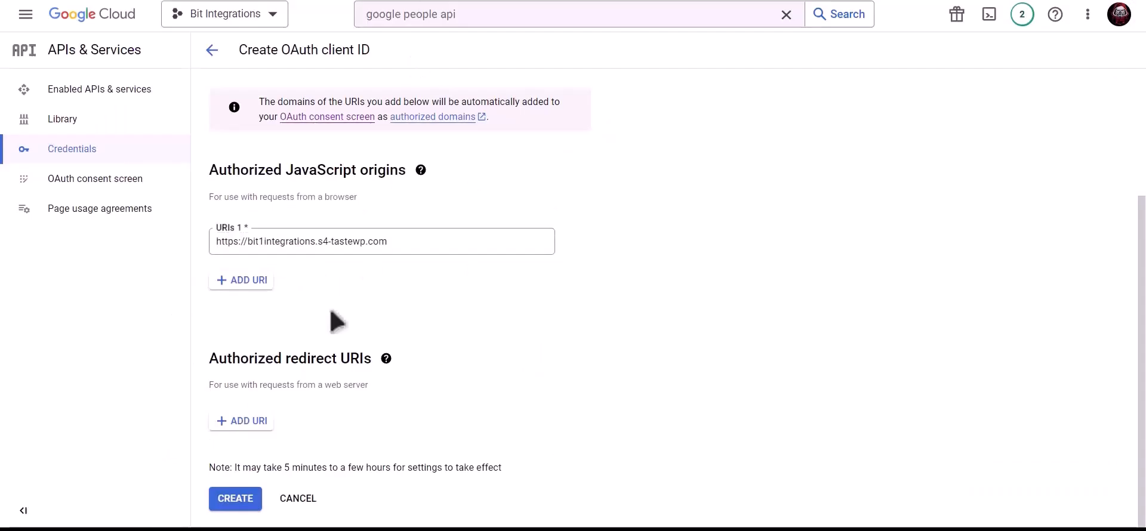
pyautogui.click(243, 422)
pyautogui.click(276, 427)
pyautogui.hotkey('ctrl', 'v')
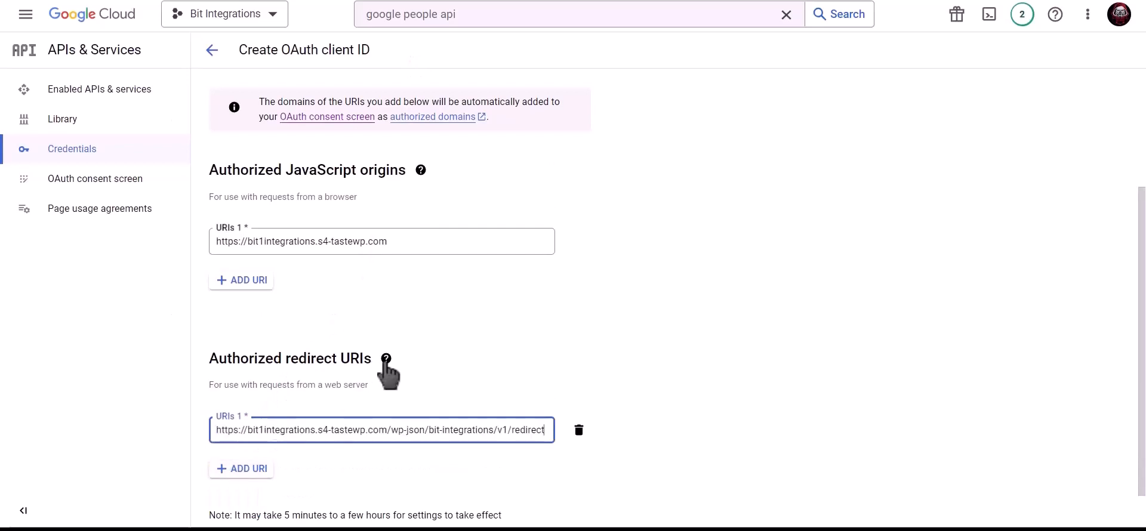
pyautogui.scroll(-1, 542, 358)
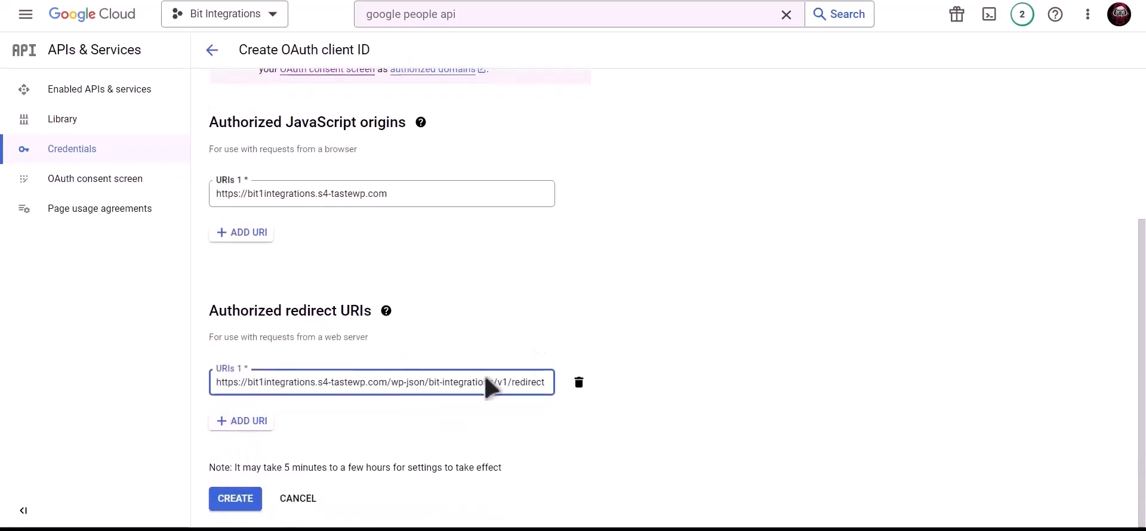
pyautogui.click(245, 501)
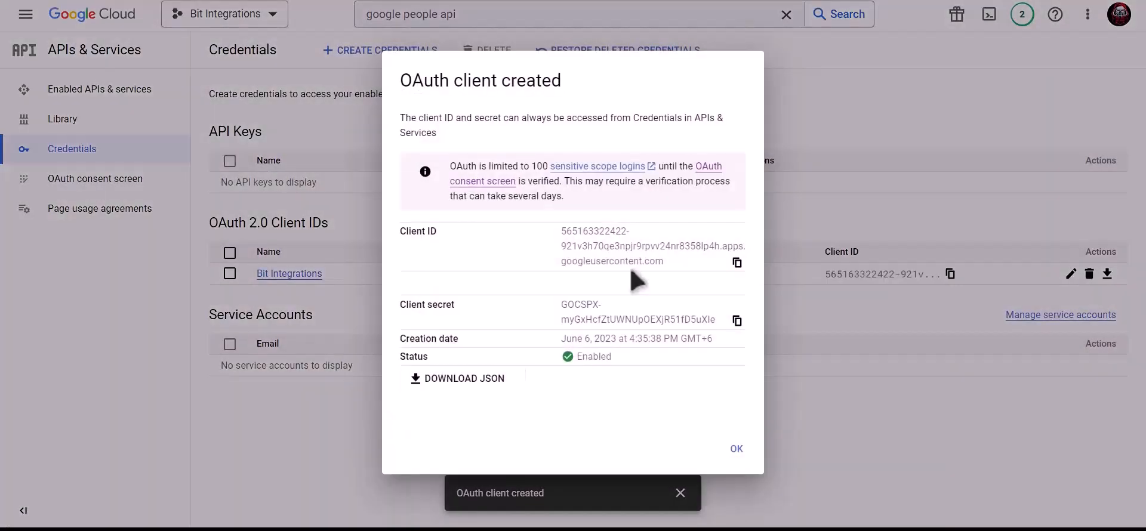
# Paste the new client ID and secret into Bit Integrations' Client Id and Client Secret fields, then authorize.
pyautogui.click(738, 263)
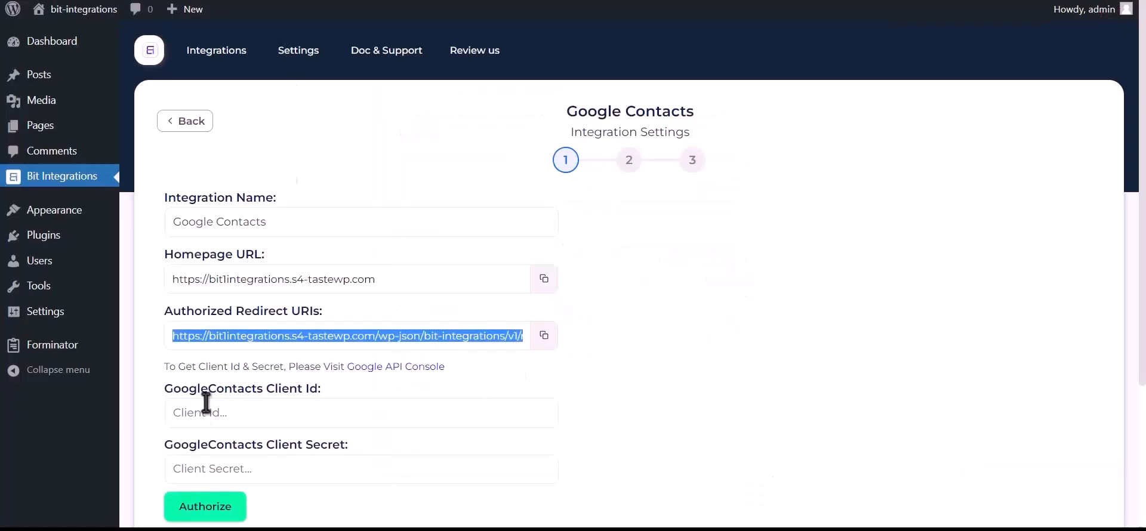
pyautogui.click(271, 415)
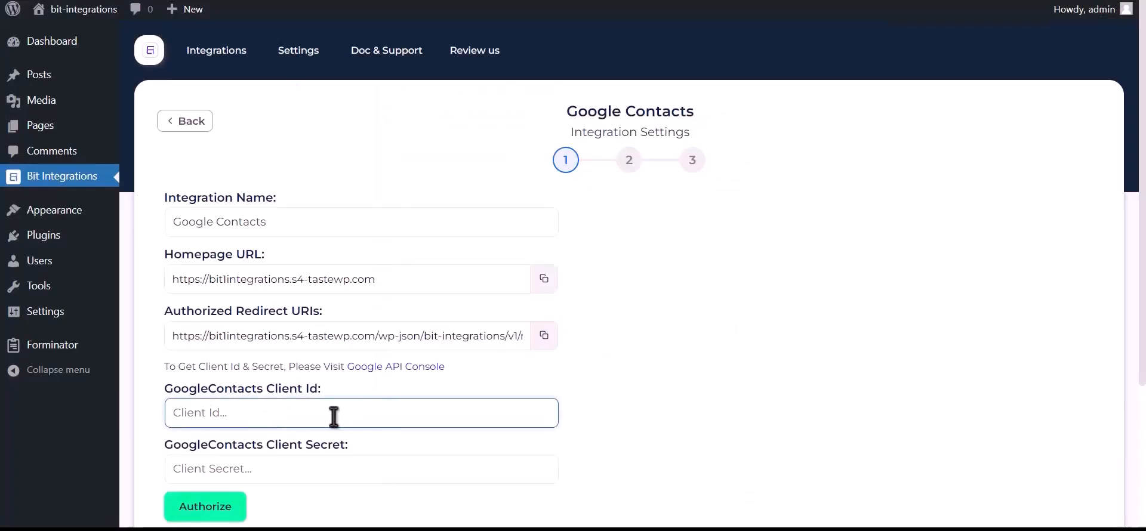
pyautogui.hotkey('ctrl', 'v')
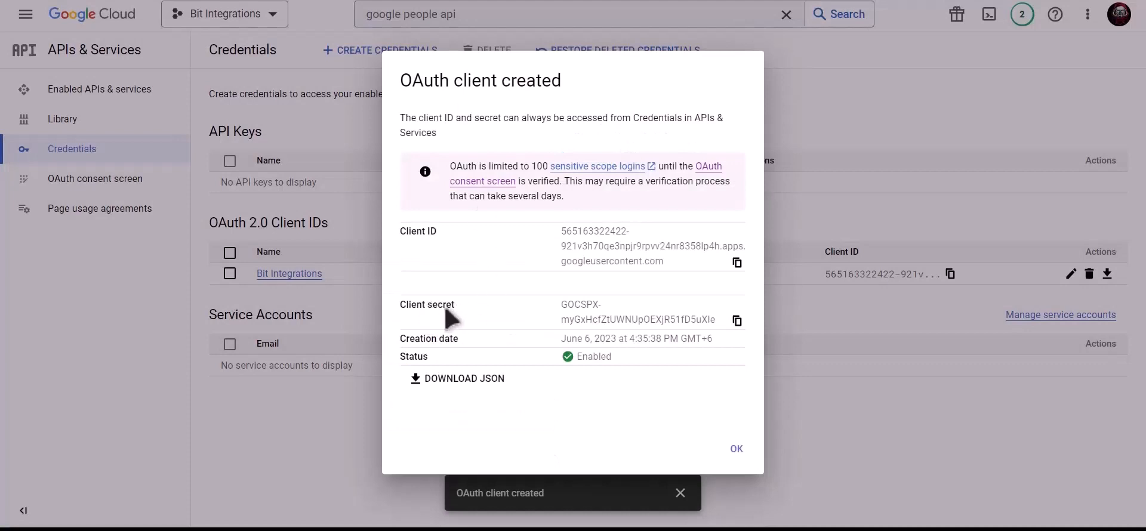
pyautogui.click(738, 320)
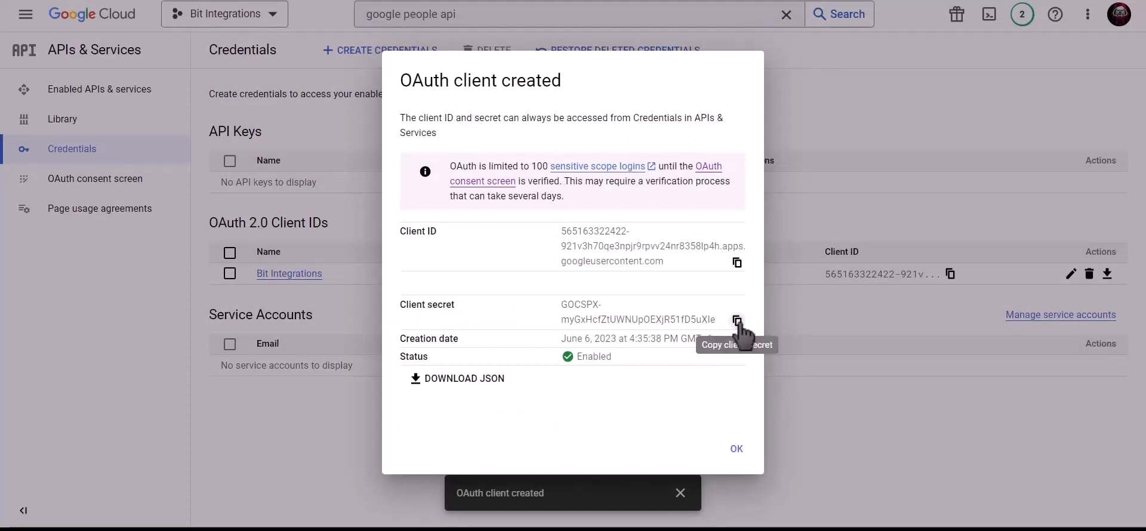
pyautogui.click(738, 321)
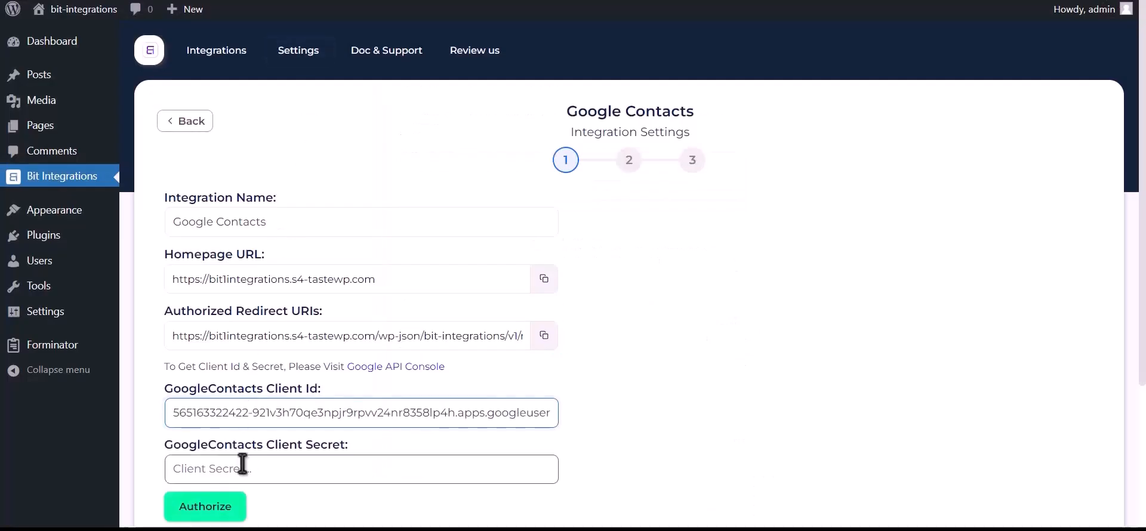
pyautogui.click(242, 464)
pyautogui.hotkey('ctrl', 'v')
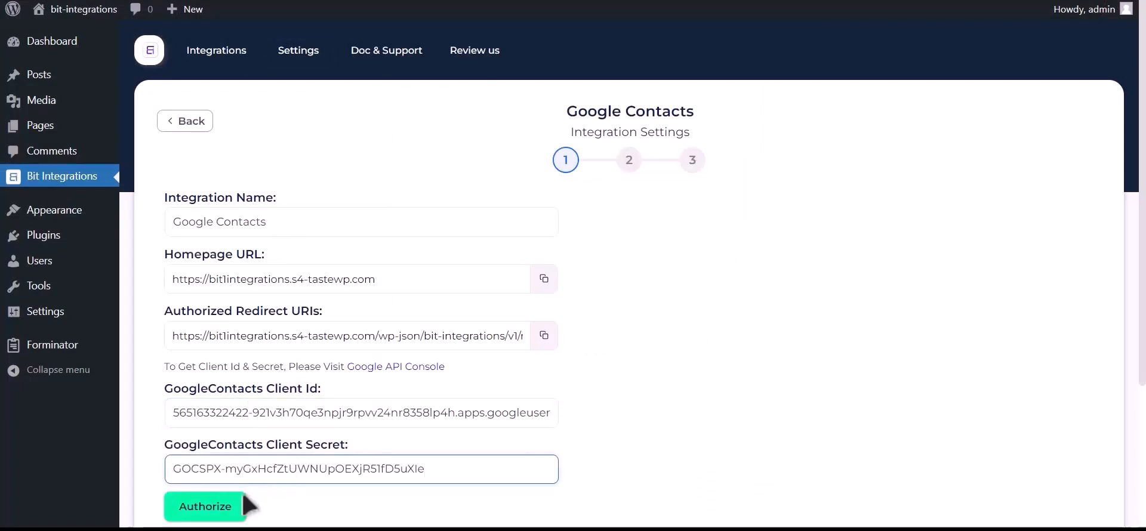
pyautogui.click(227, 507)
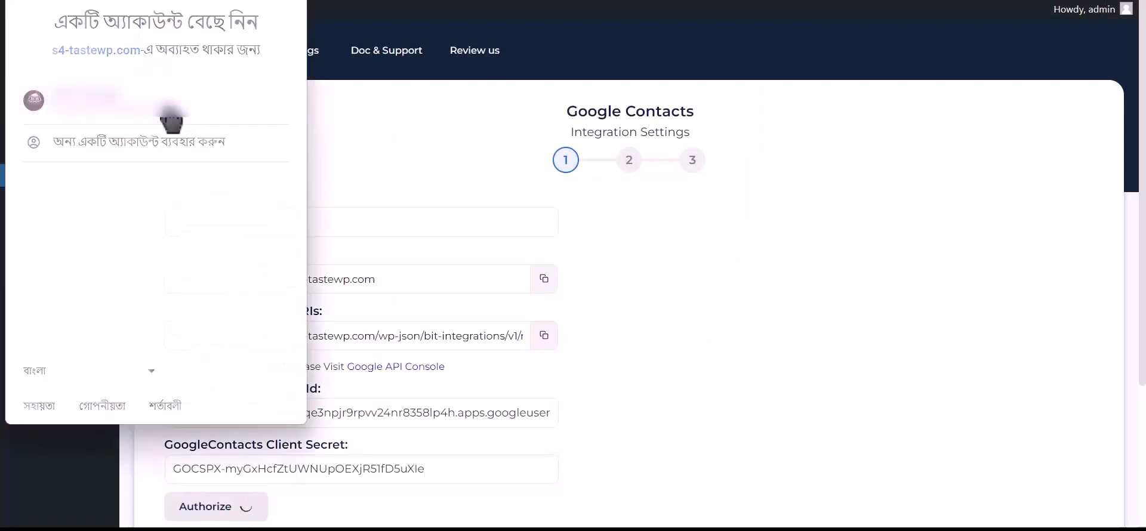
# Choose the Google account, proceed past the unverified-app warning, and grant contacts access.
pyautogui.click(170, 113)
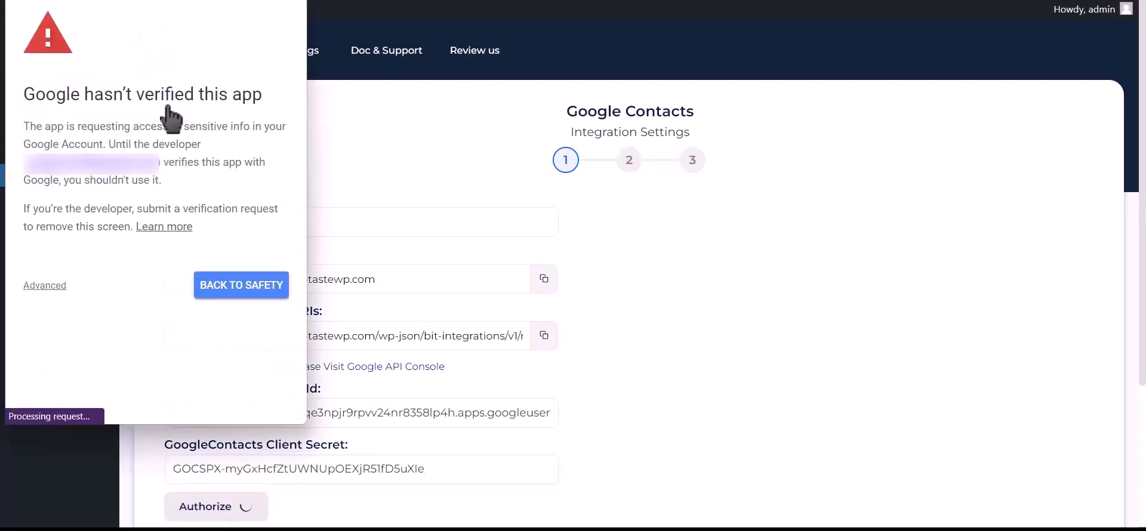
pyautogui.click(48, 288)
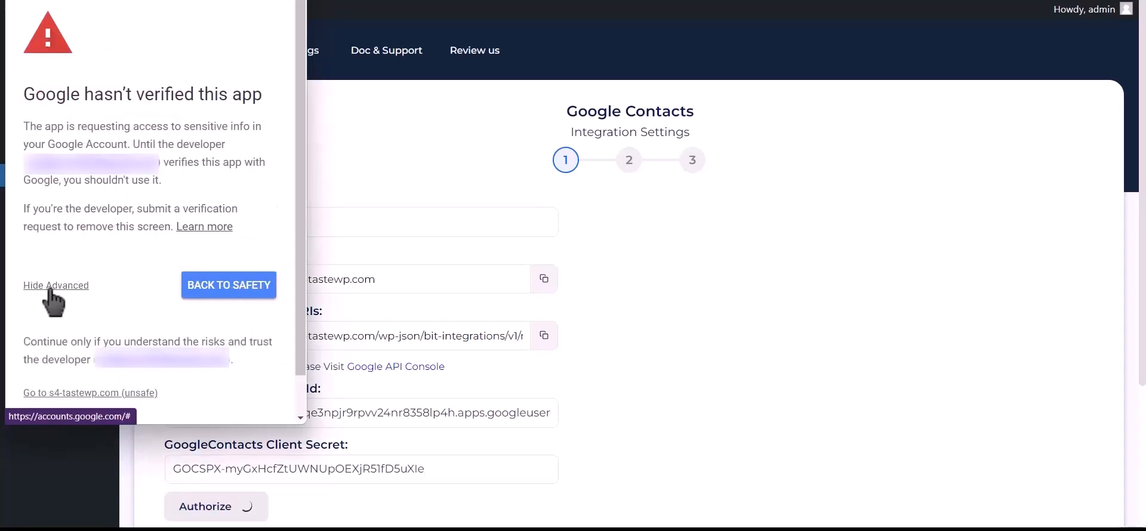
pyautogui.click(122, 400)
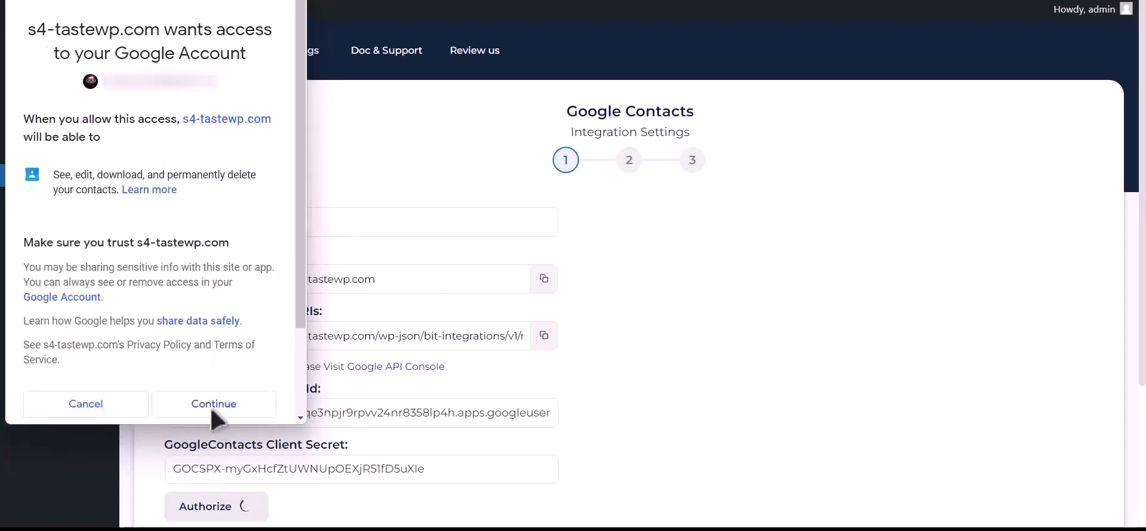
pyautogui.click(213, 412)
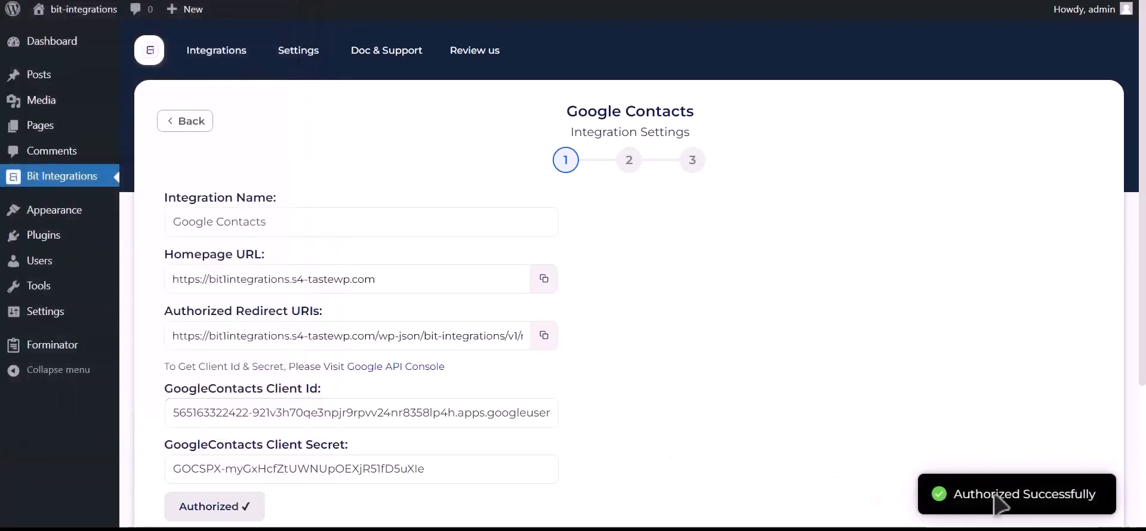
pyautogui.moveTo(956, 495); pyautogui.dragTo(1091, 491)
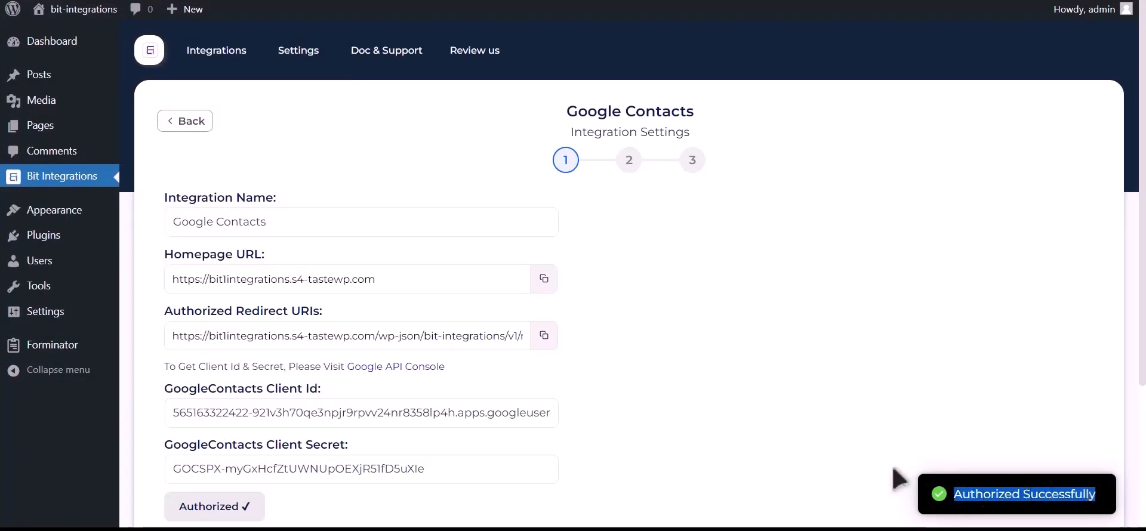
pyautogui.scroll(-3, 898, 471)
# Move to field mapping and set the action to Create a contact.
pyautogui.click(789, 377)
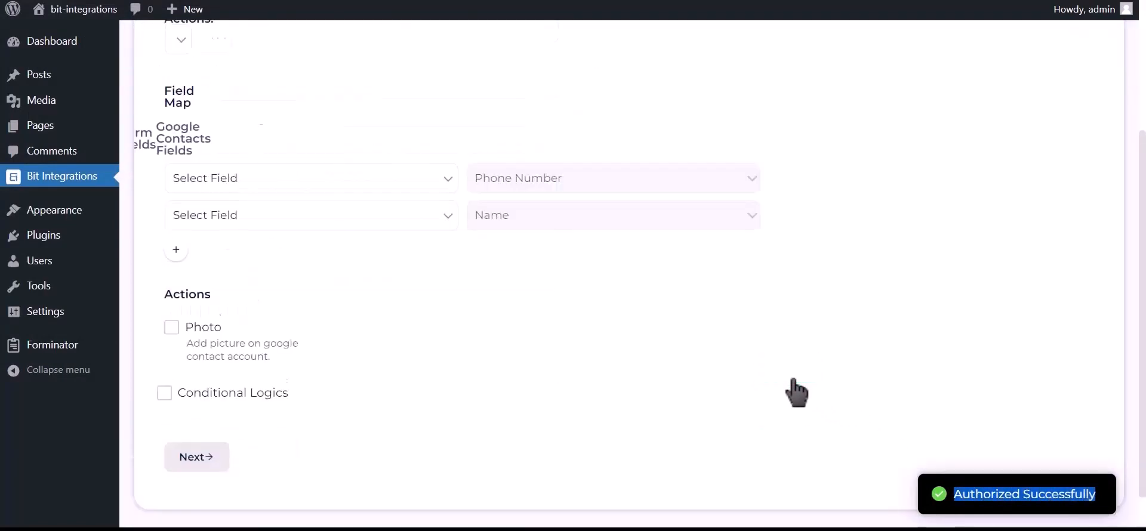
pyautogui.scroll(2, 496, 310)
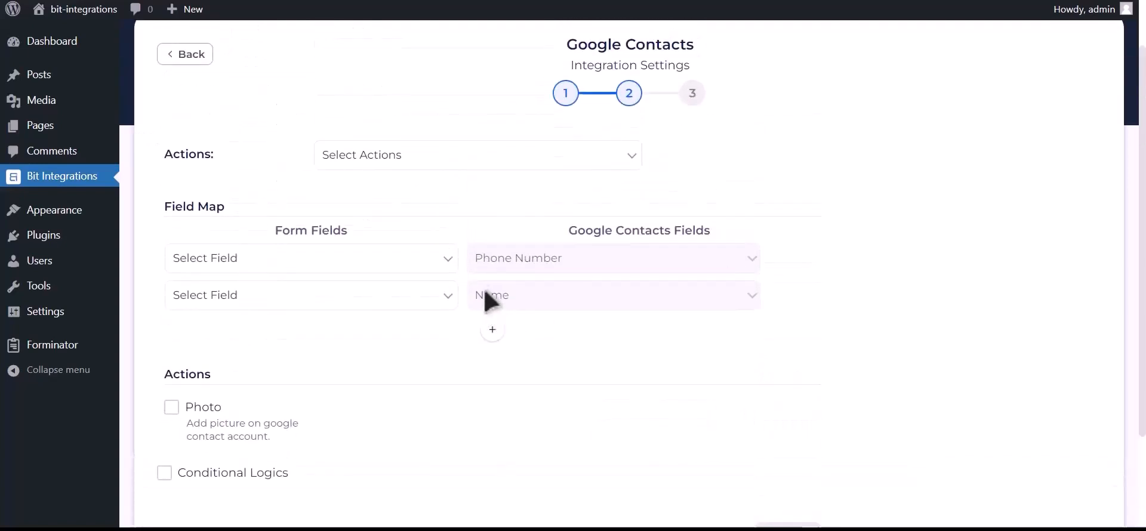
pyautogui.click(455, 158)
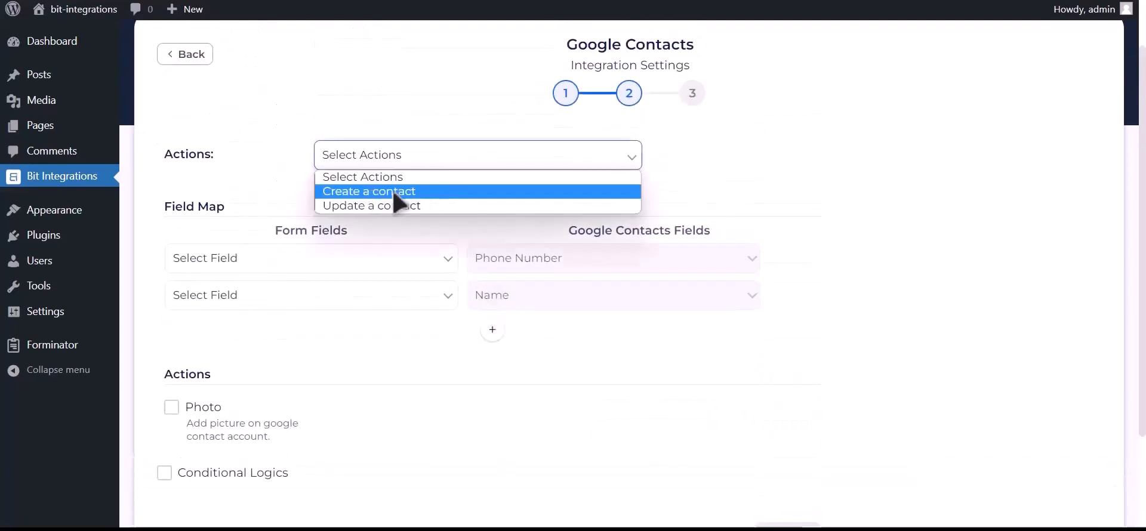
pyautogui.click(439, 192)
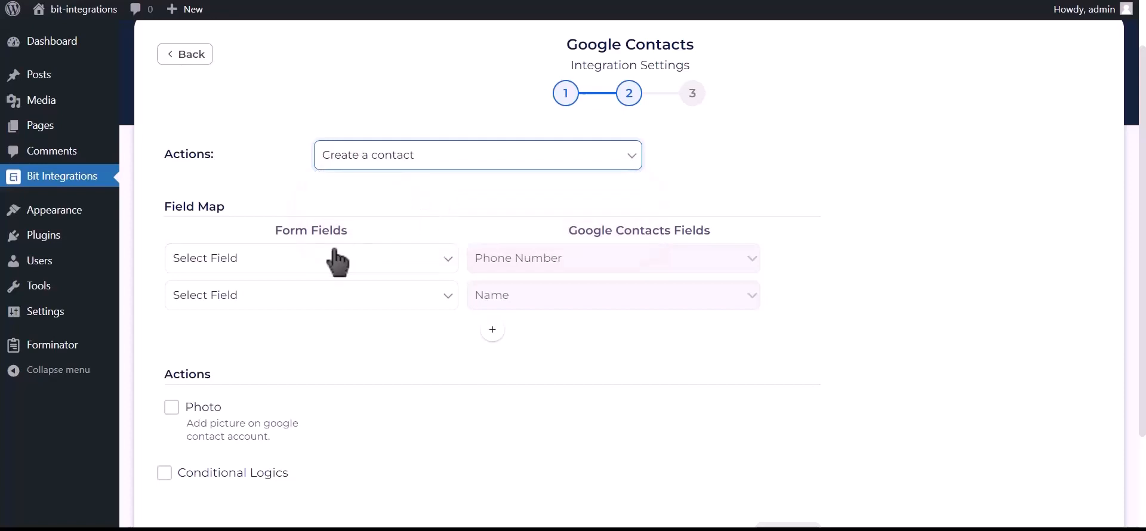
# Map Phone Number-1 to phone, Name-1 to name, and Email Address-1 to email.
pyautogui.click(289, 262)
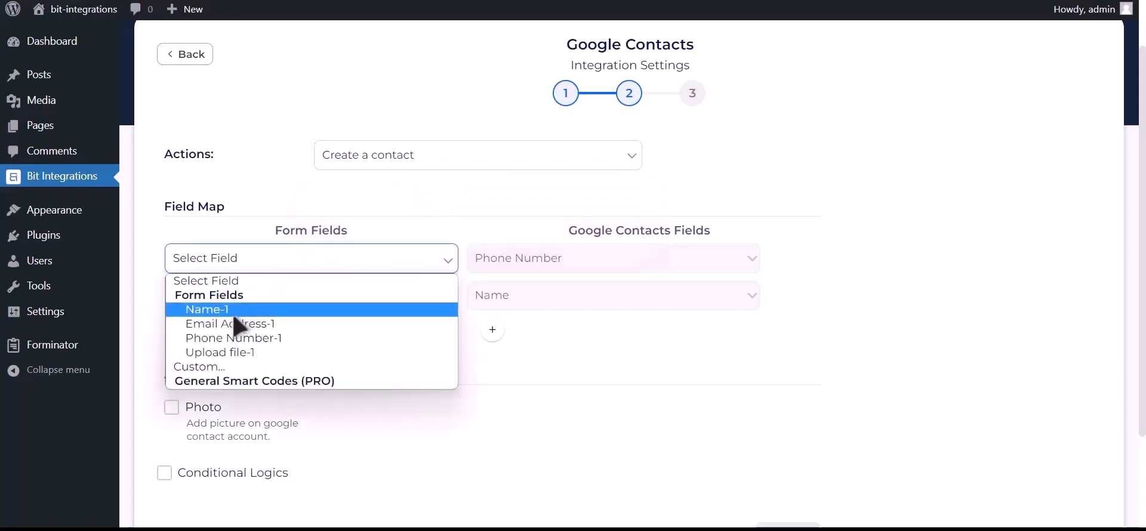
pyautogui.click(281, 342)
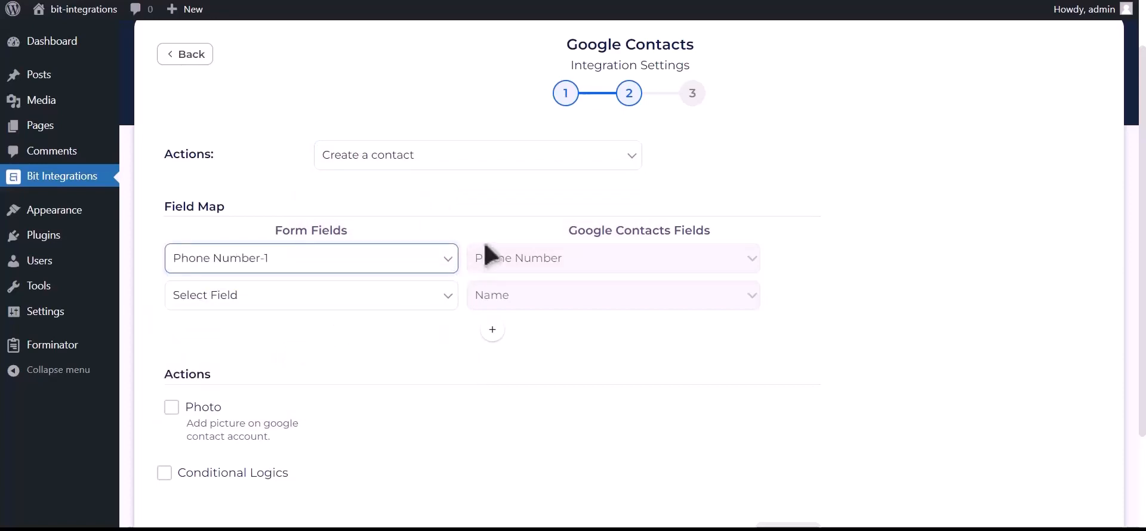
pyautogui.click(378, 302)
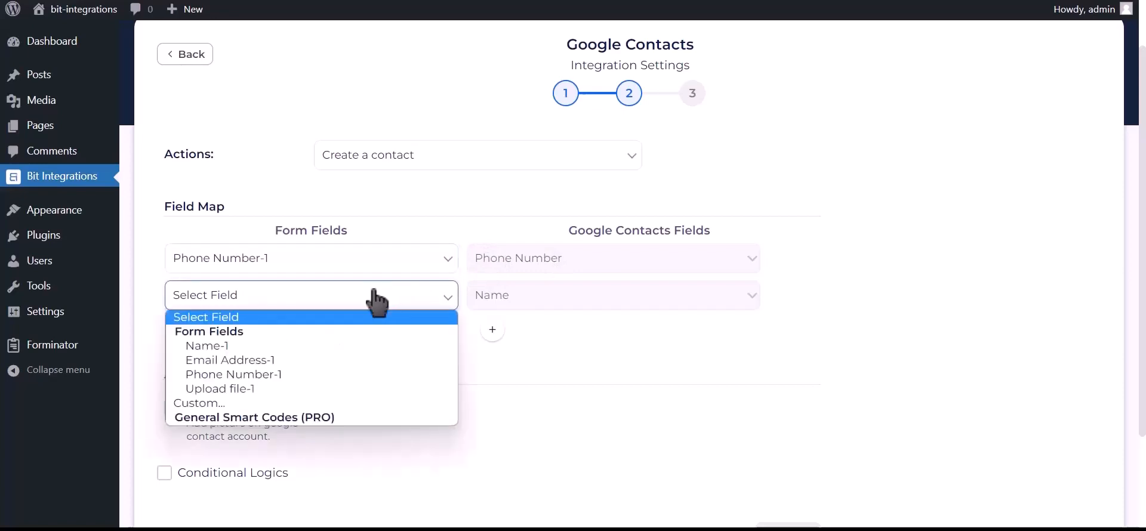
pyautogui.click(306, 345)
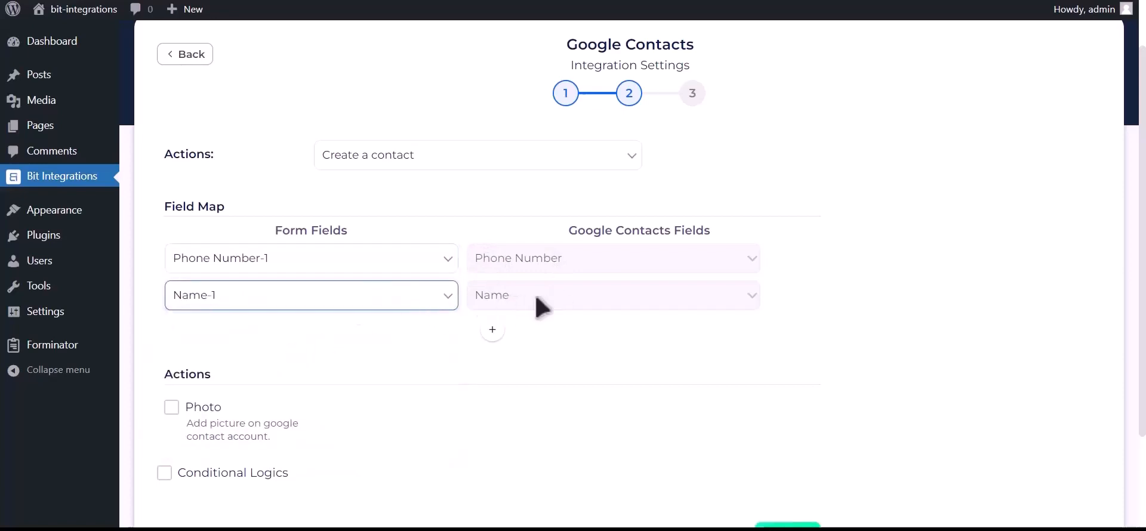
pyautogui.click(492, 330)
pyautogui.click(343, 341)
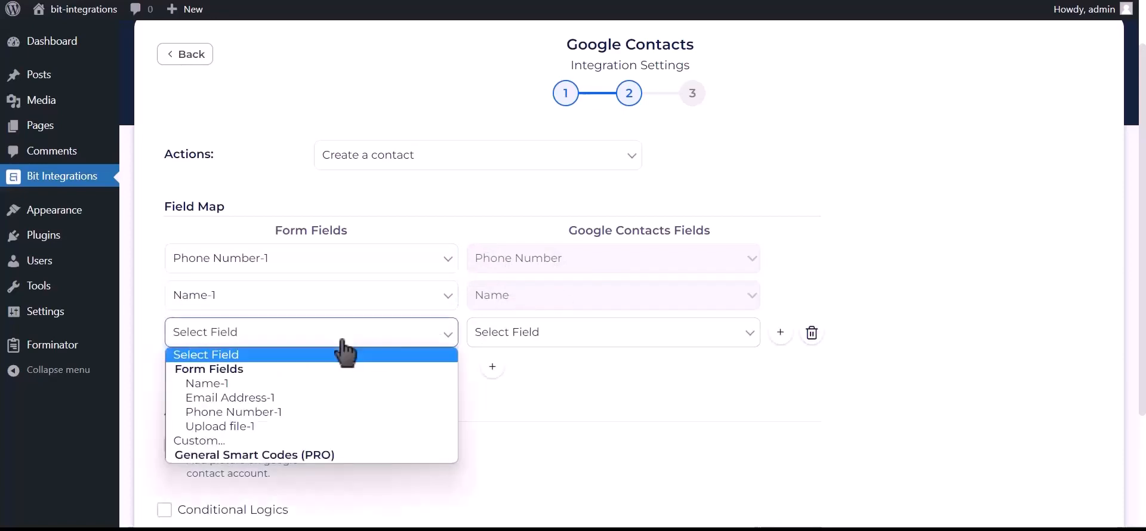
pyautogui.click(273, 401)
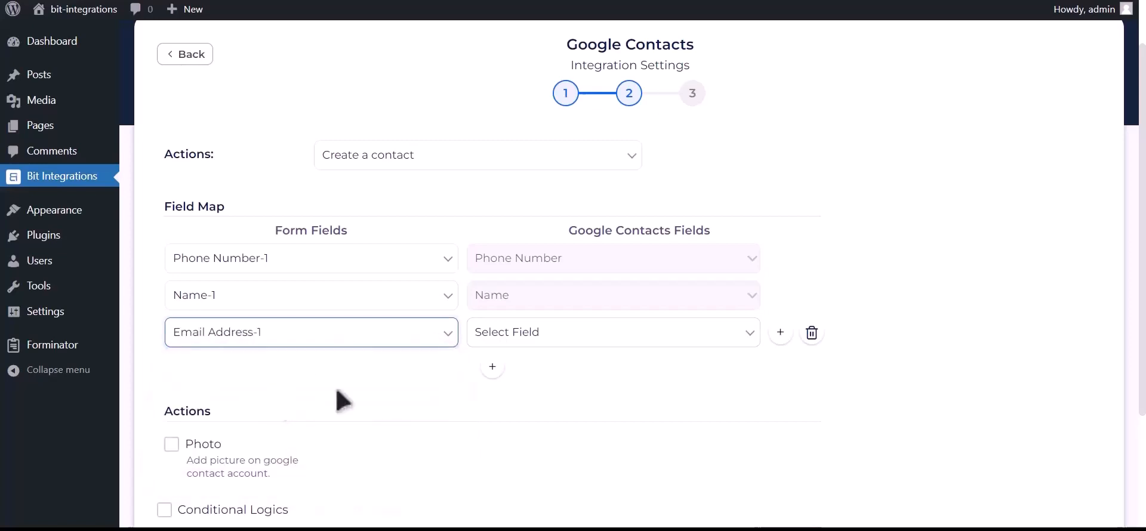
pyautogui.click(546, 341)
pyautogui.click(503, 442)
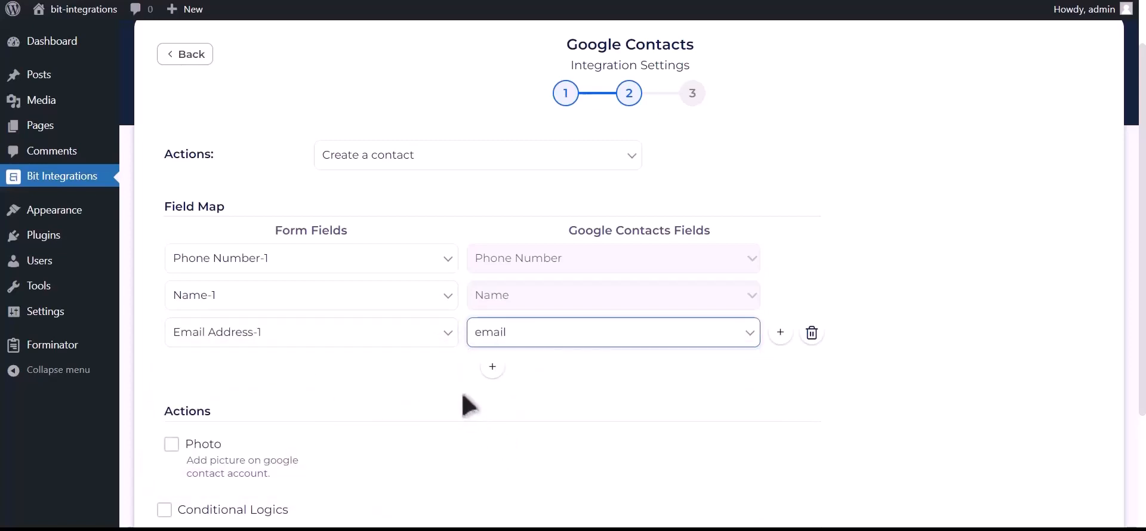
# Enable the Photo option using Upload file-1 as the contact photo.
pyautogui.scroll(-2, 463, 402)
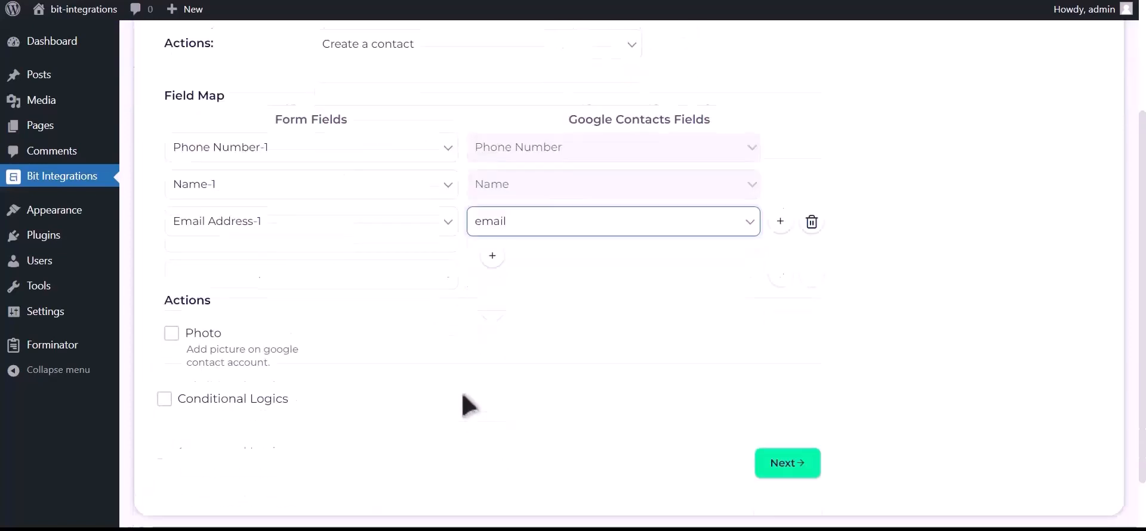
pyautogui.click(172, 321)
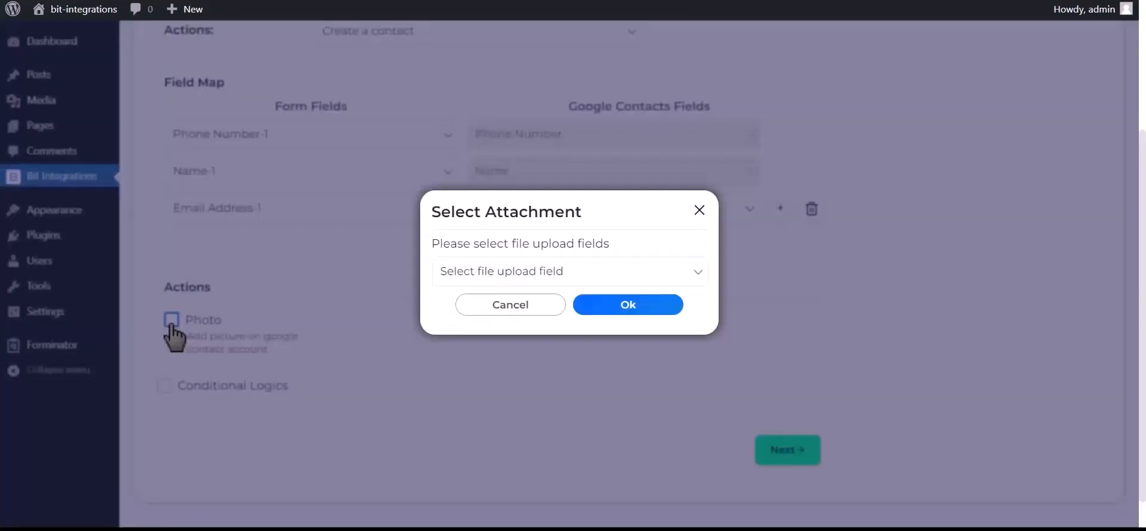
pyautogui.click(529, 278)
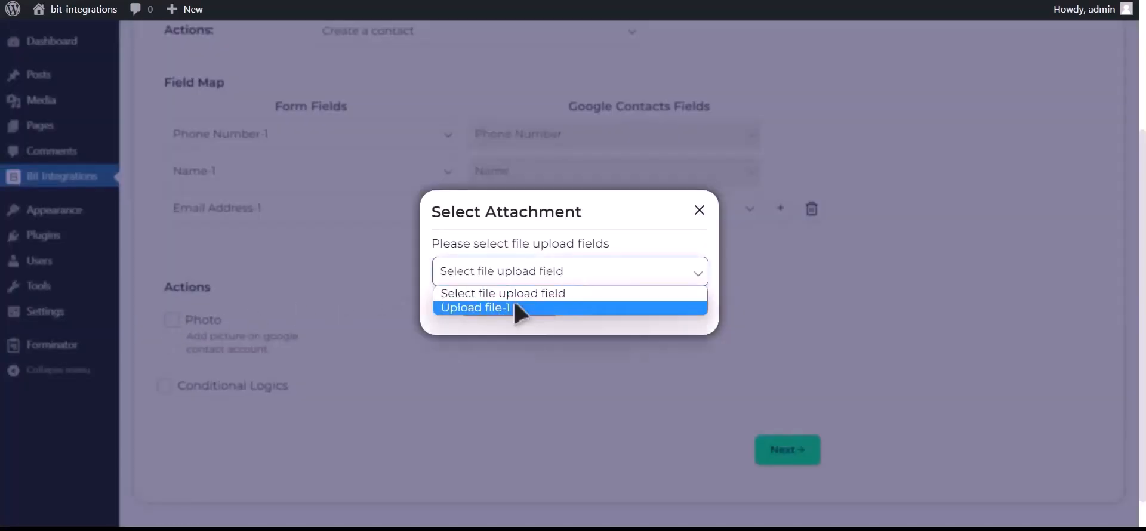
pyautogui.click(510, 307)
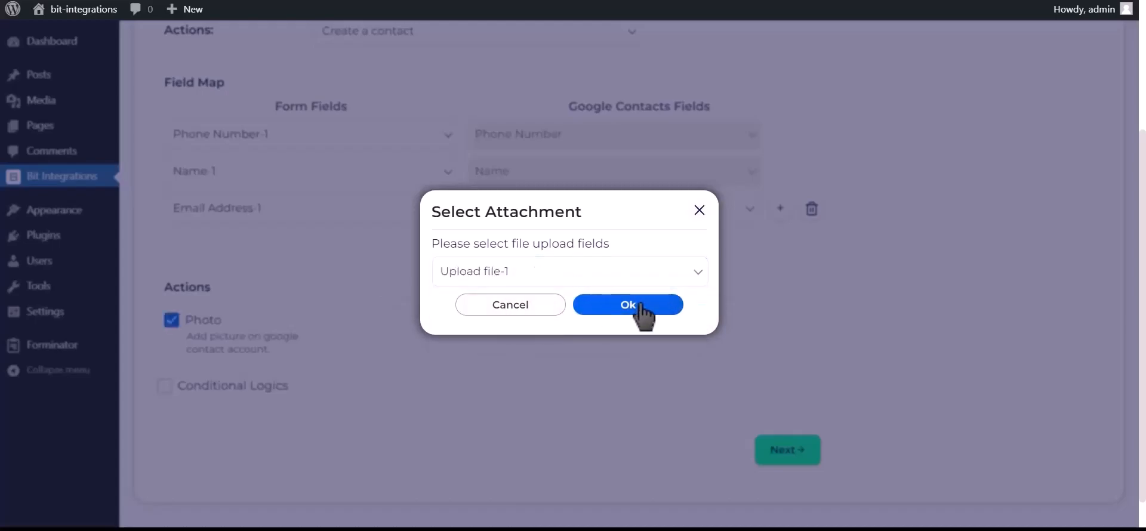
pyautogui.click(638, 306)
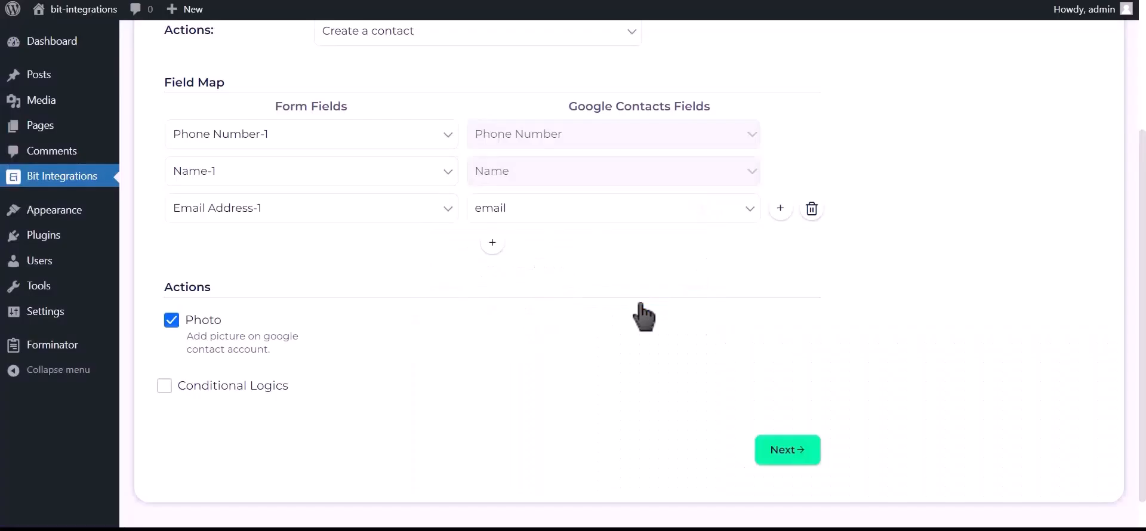
# Leave conditional logic off, then finish and save the integration.
pyautogui.click(249, 386)
pyautogui.scroll(-2, 249, 394)
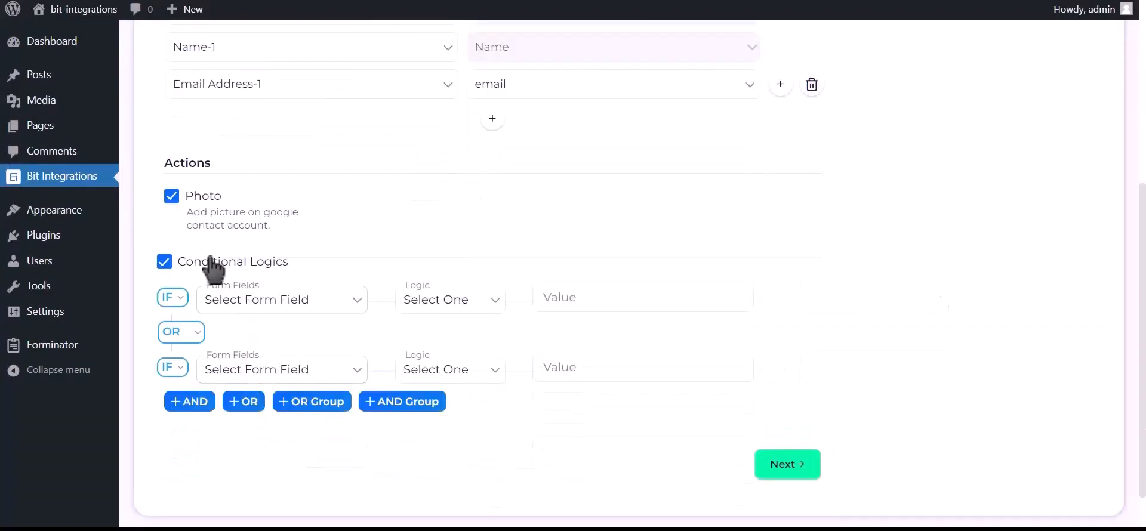
pyautogui.click(255, 271)
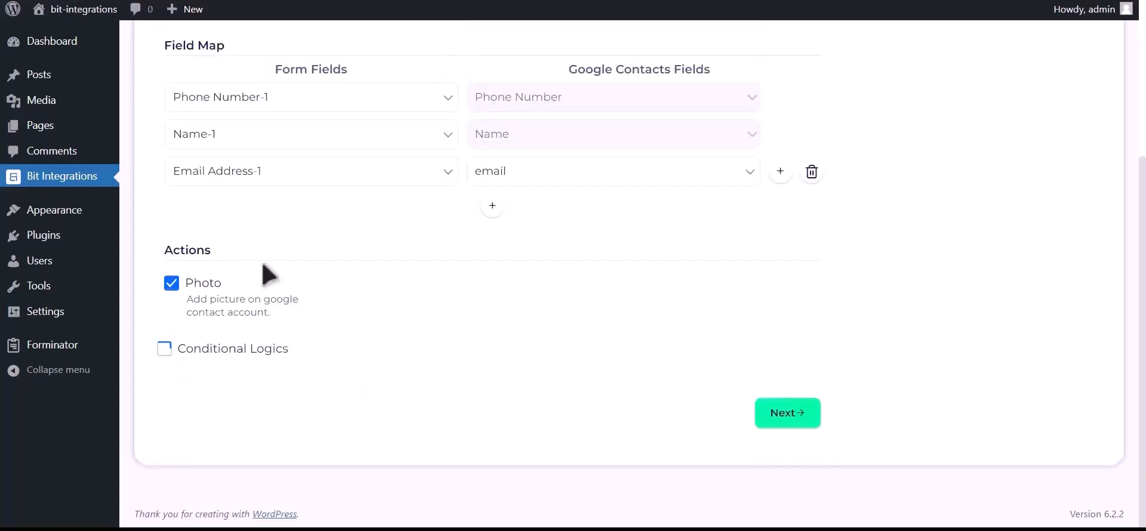
pyautogui.click(795, 419)
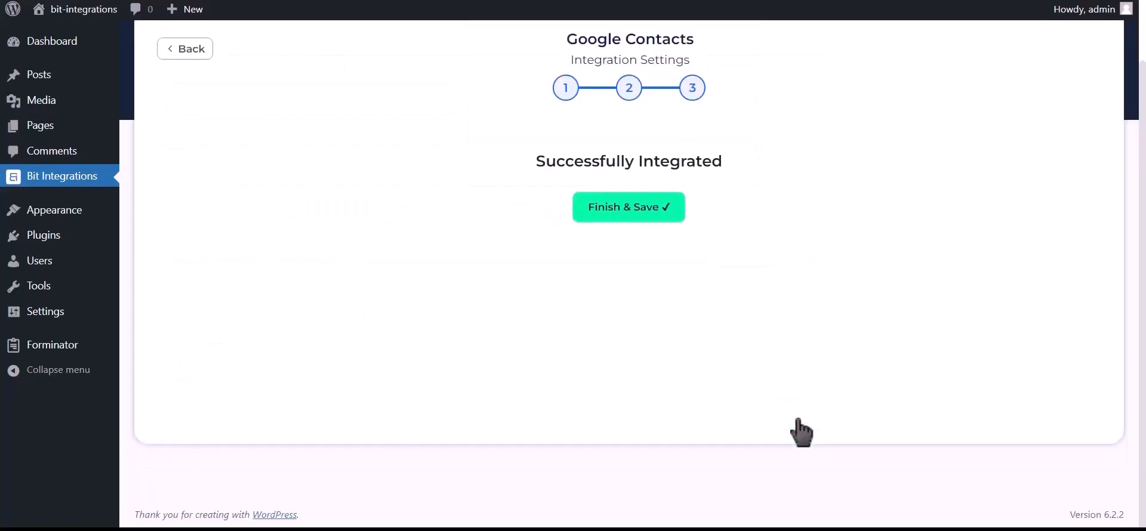
pyautogui.click(636, 220)
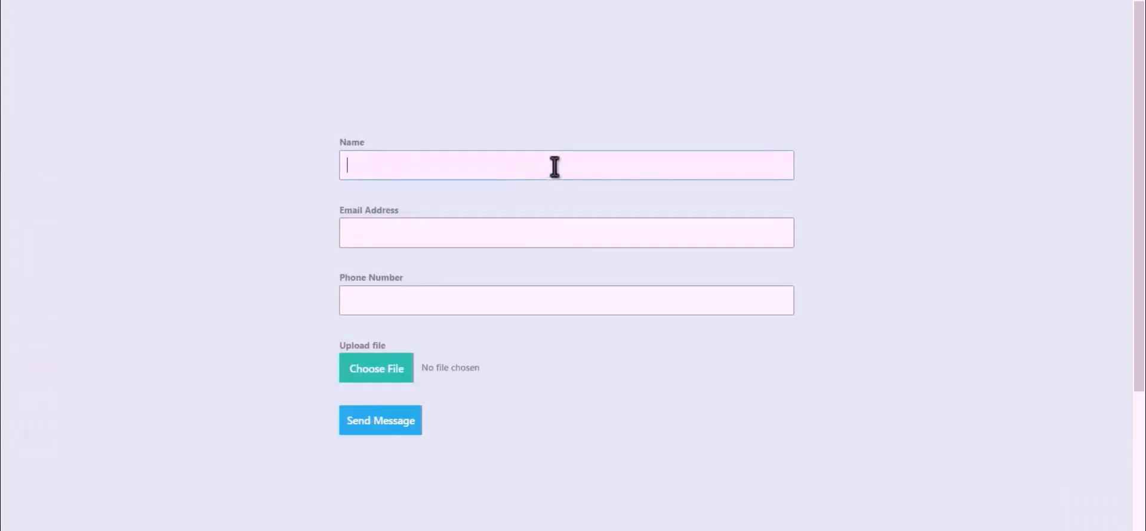
# Enter name 'Bit Integrations', the support e-mail address and a phone number in the form.
pyautogui.write('Bit Integrations')
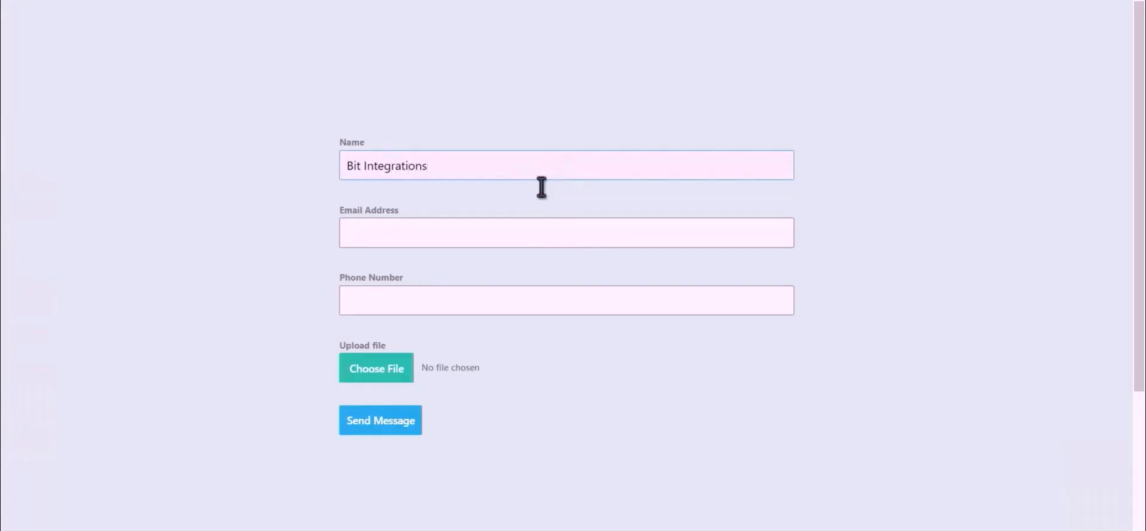
pyautogui.click(555, 230)
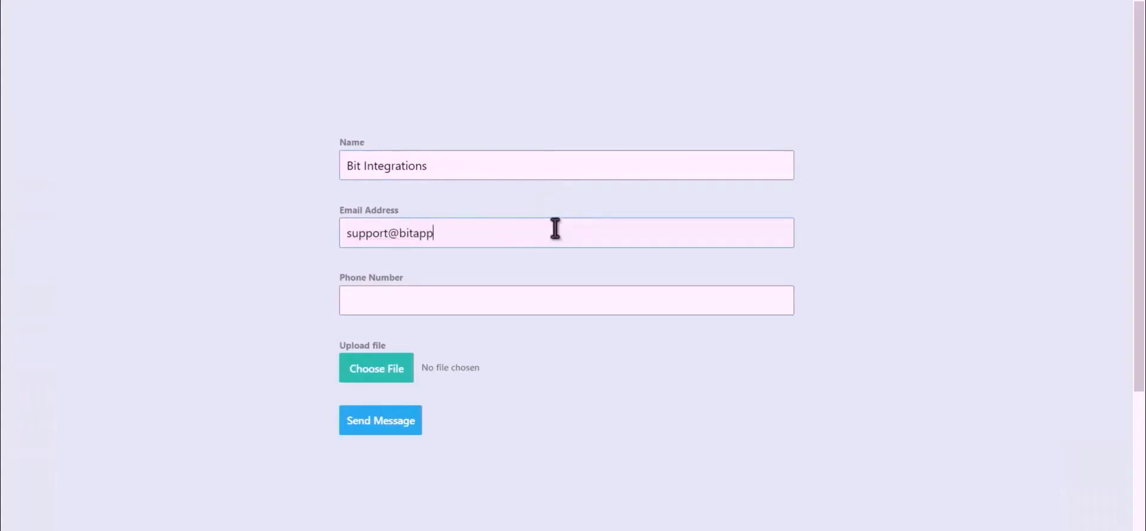
pyautogui.click(500, 306)
pyautogui.write('444555666')
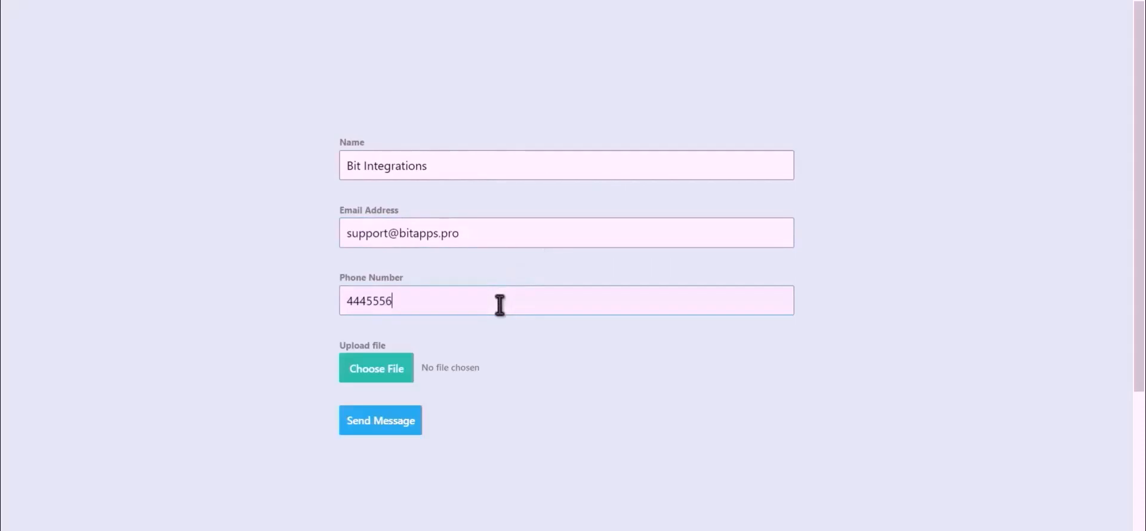
# Attach Bit Integrations.png and send the test entry.
pyautogui.click(361, 379)
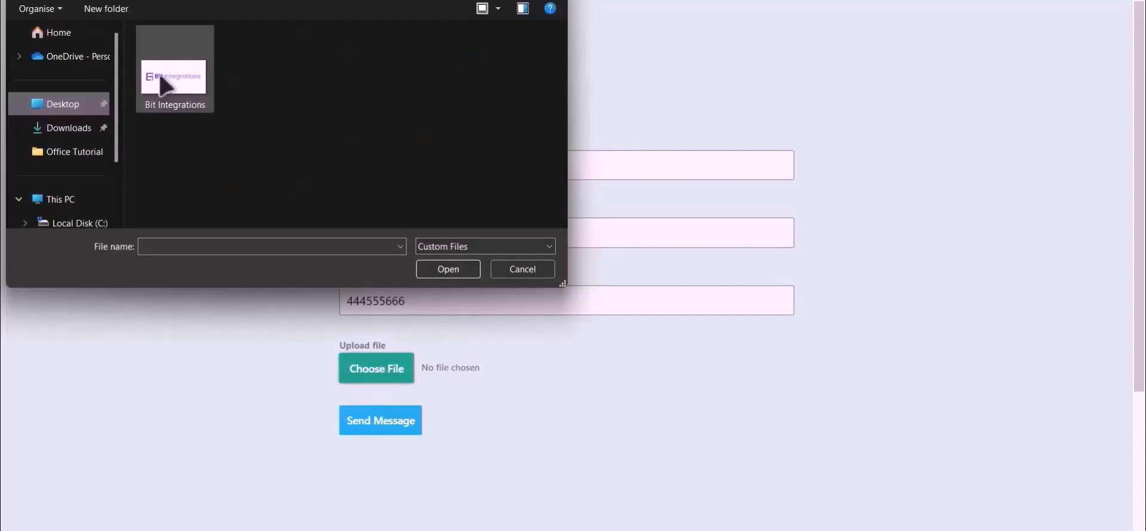
pyautogui.doubleClick(174, 71)
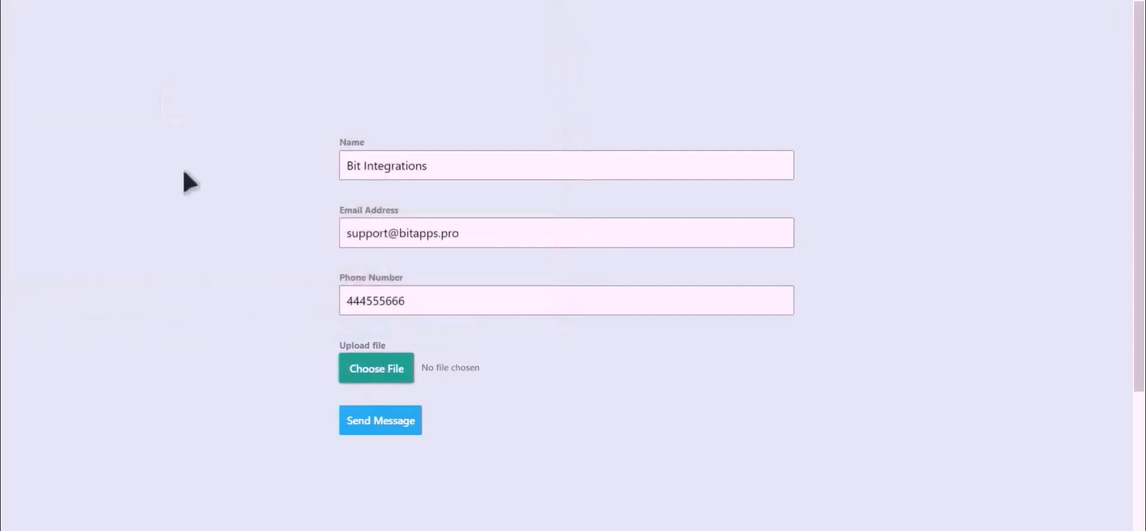
pyautogui.click(380, 423)
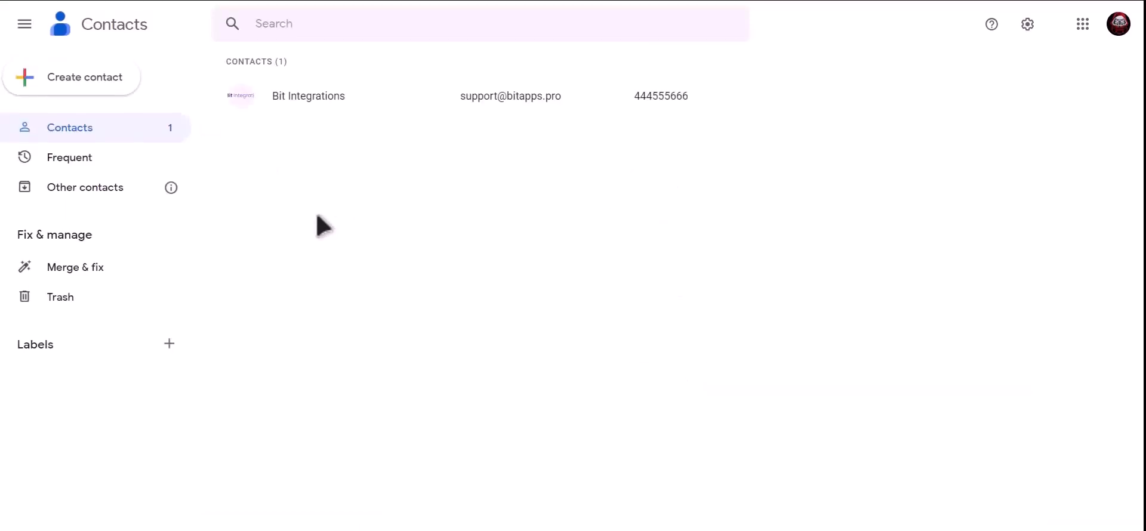
# Open the Bit Integrations contact to view its email, phone and logo photo.
pyautogui.click(361, 97)
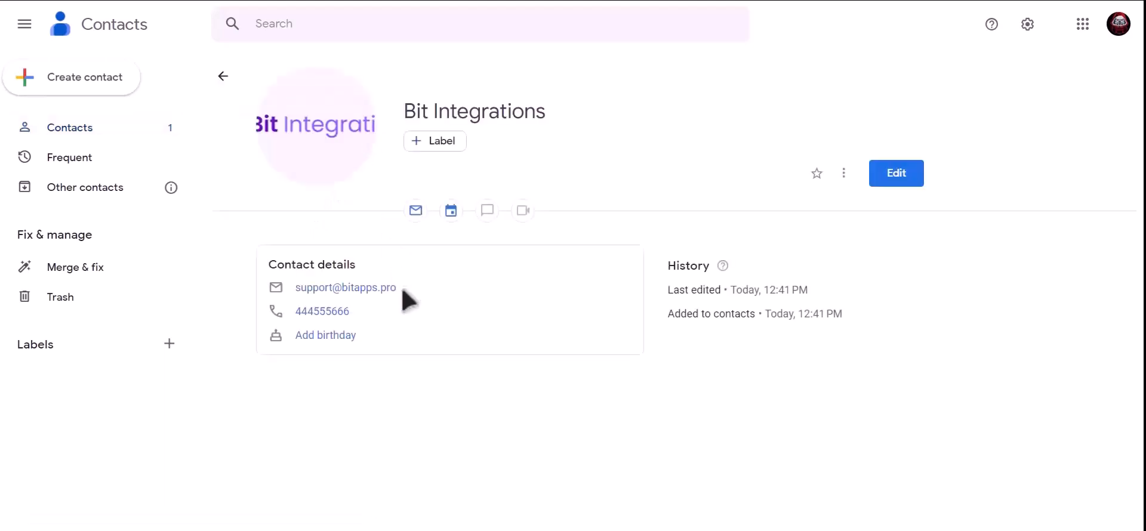